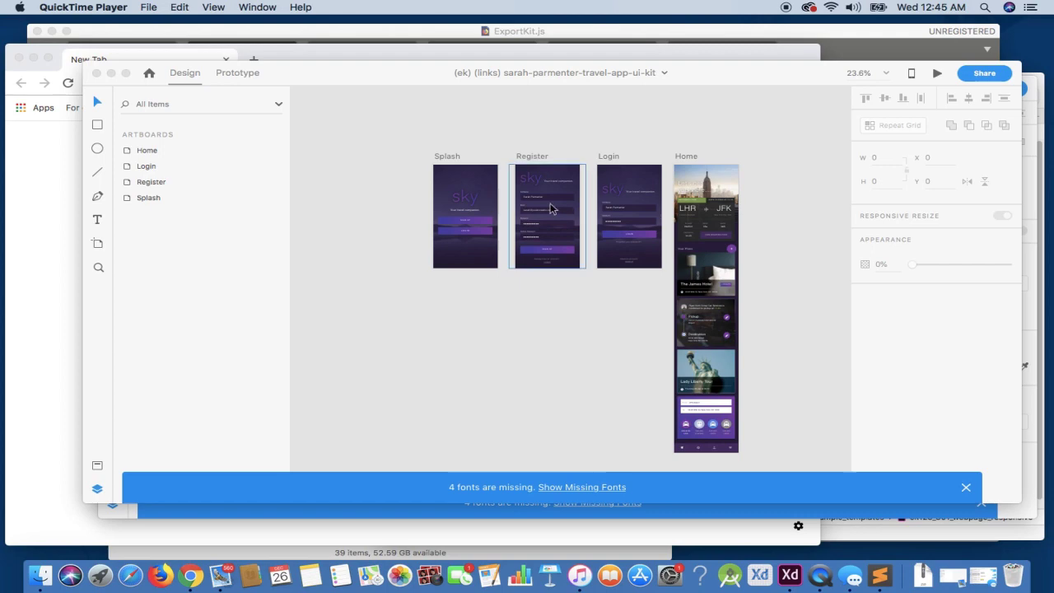
Look over the travel app artboards in the XD document before exporting
{"action": "left_click", "coordinate": [497, 272]}
{"action": "scroll", "coordinate": [498, 273], "scroll_direction": "up", "scroll_amount": 3}
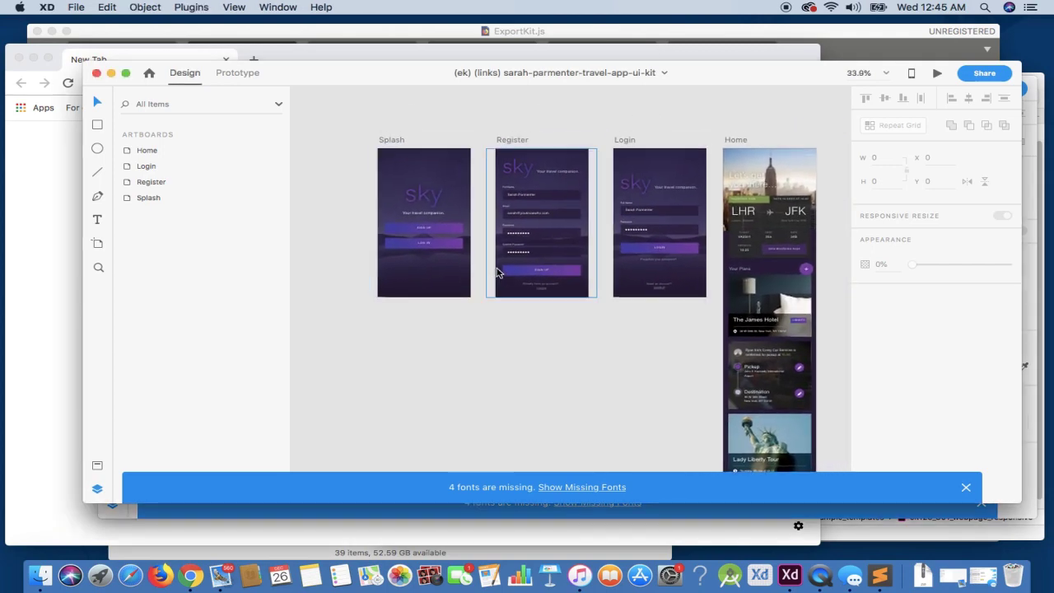
{"action": "scroll", "coordinate": [497, 272], "scroll_direction": "up", "scroll_amount": 3}
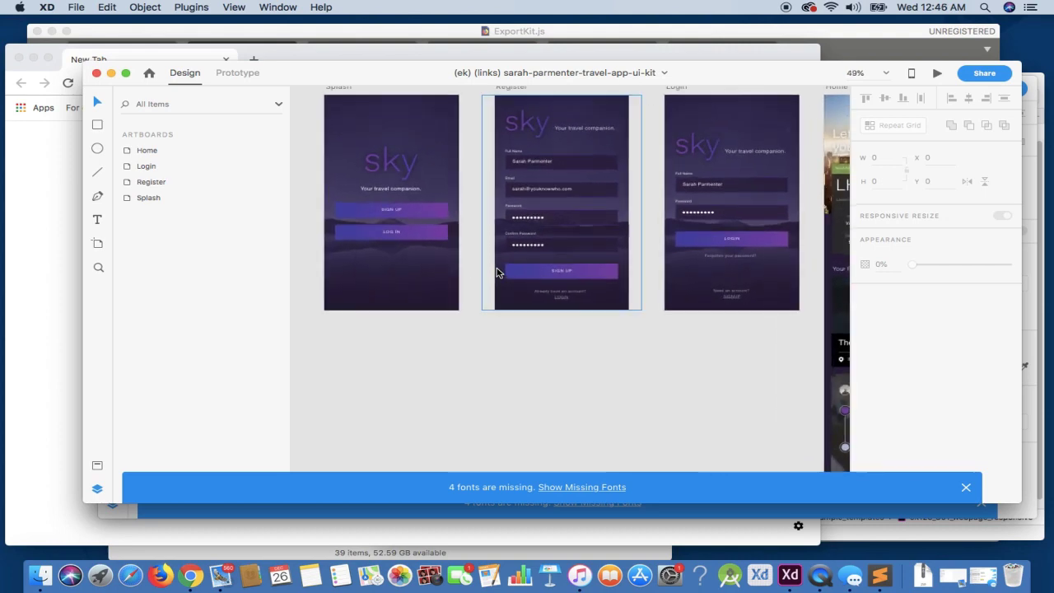
{"action": "scroll", "coordinate": [480, 248], "scroll_direction": "up", "scroll_amount": 3}
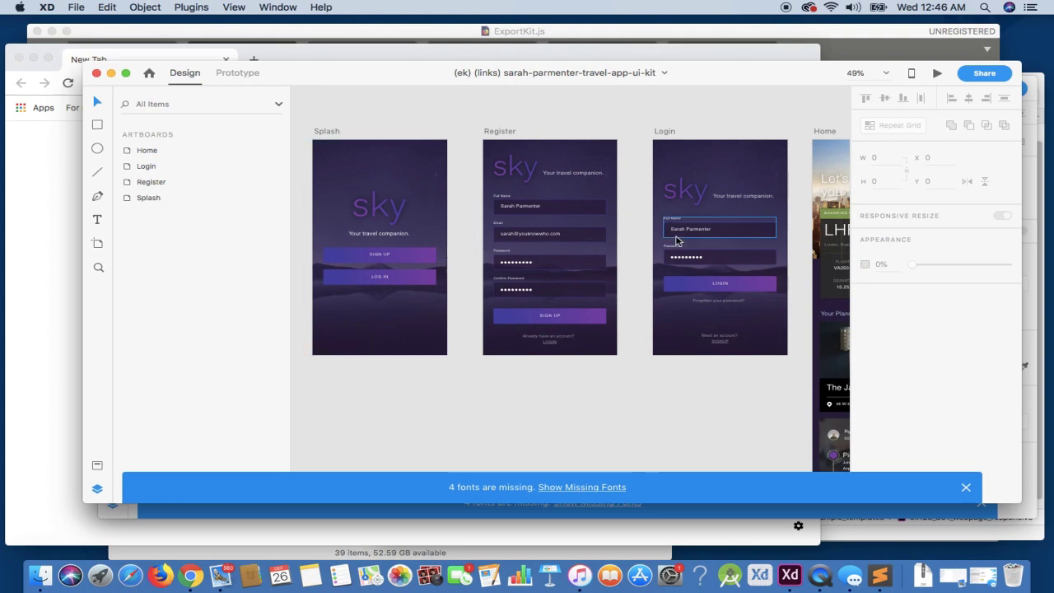
{"action": "scroll", "coordinate": [677, 241], "scroll_direction": "right", "scroll_amount": 3}
{"action": "scroll", "coordinate": [677, 241], "scroll_direction": "left", "scroll_amount": 3}
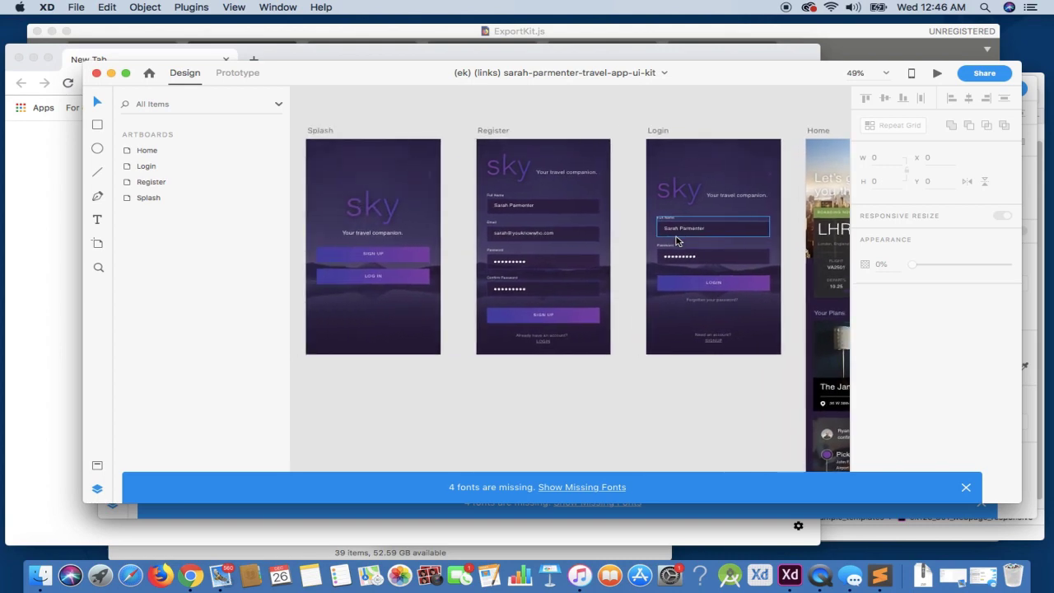
{"action": "scroll", "coordinate": [677, 241], "scroll_direction": "right", "scroll_amount": 5}
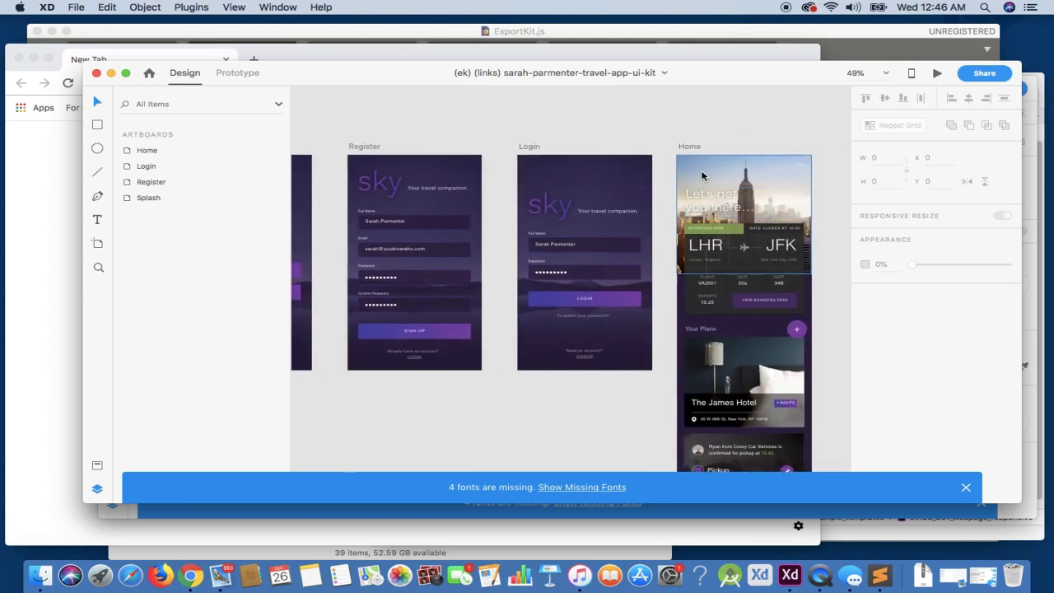
{"action": "scroll", "coordinate": [588, 252], "scroll_direction": "left", "scroll_amount": 6}
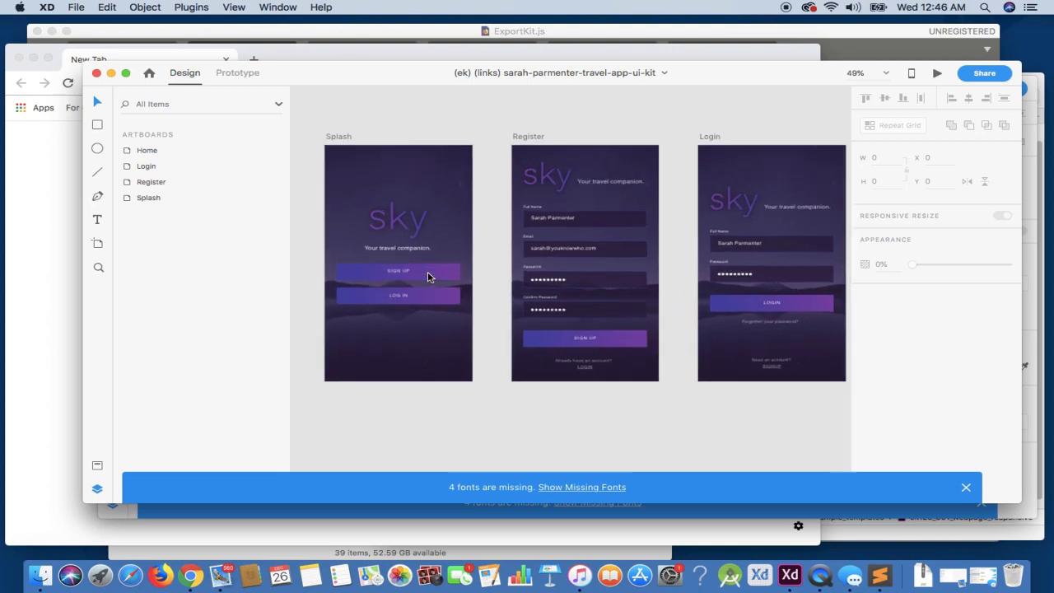
{"action": "scroll", "coordinate": [427, 277], "scroll_direction": "up", "scroll_amount": 3}
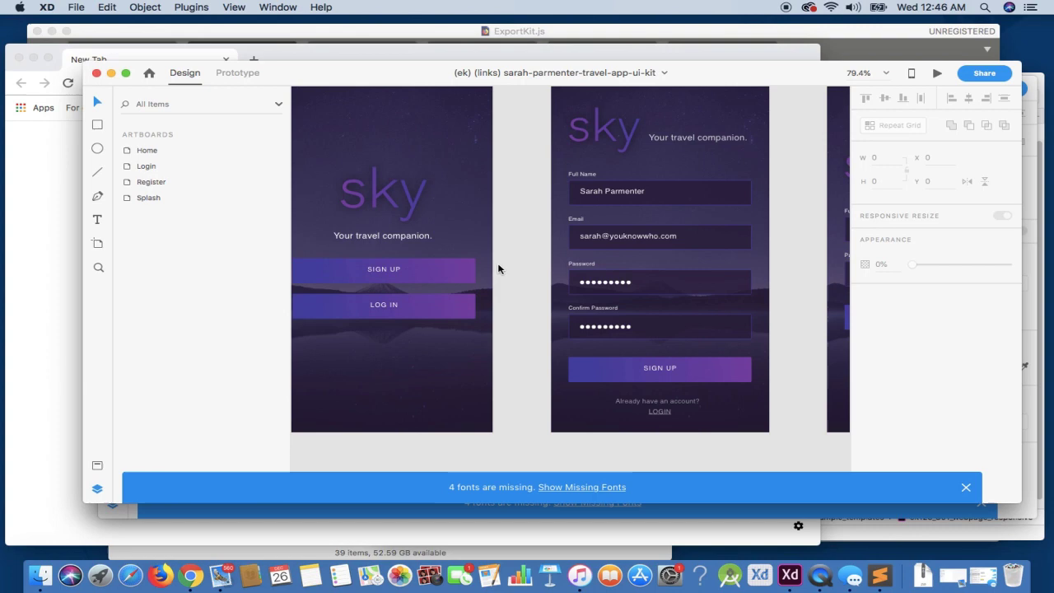
{"action": "scroll", "coordinate": [499, 266], "scroll_direction": "right", "scroll_amount": 3}
{"action": "scroll", "coordinate": [499, 266], "scroll_direction": "up", "scroll_amount": 2}
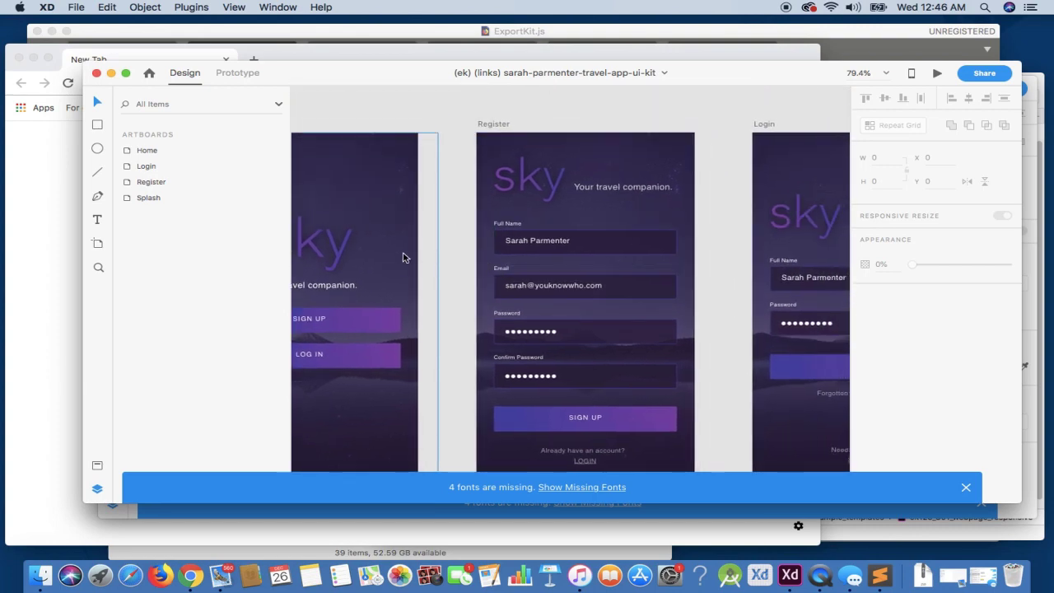
{"action": "scroll", "coordinate": [667, 198], "scroll_direction": "right", "scroll_amount": 3}
{"action": "scroll", "coordinate": [667, 198], "scroll_direction": "down", "scroll_amount": 1}
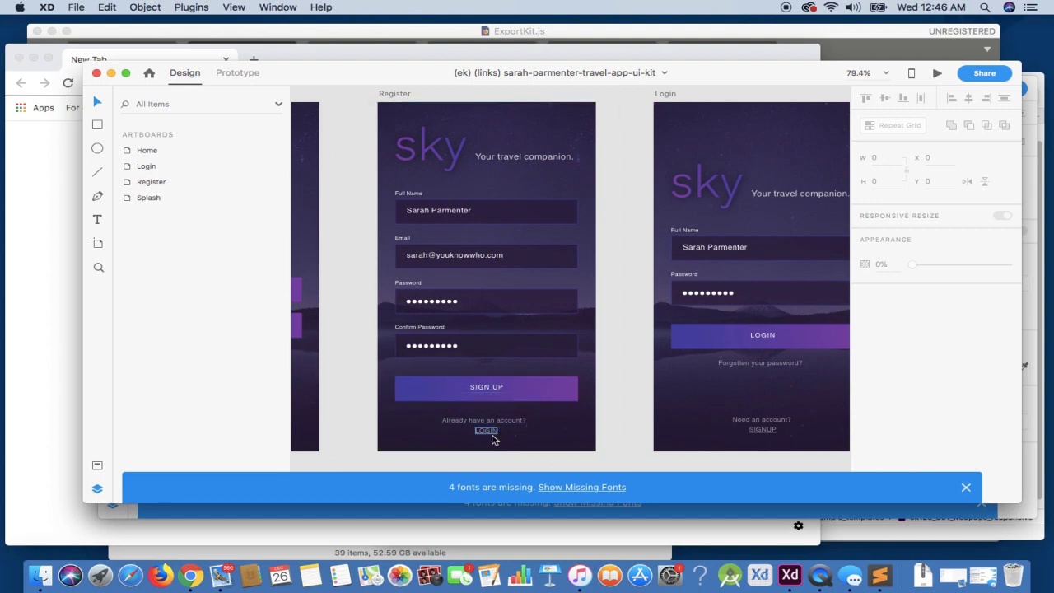
{"action": "scroll", "coordinate": [593, 395], "scroll_direction": "right", "scroll_amount": 5}
{"action": "scroll", "coordinate": [593, 396], "scroll_direction": "up", "scroll_amount": 1}
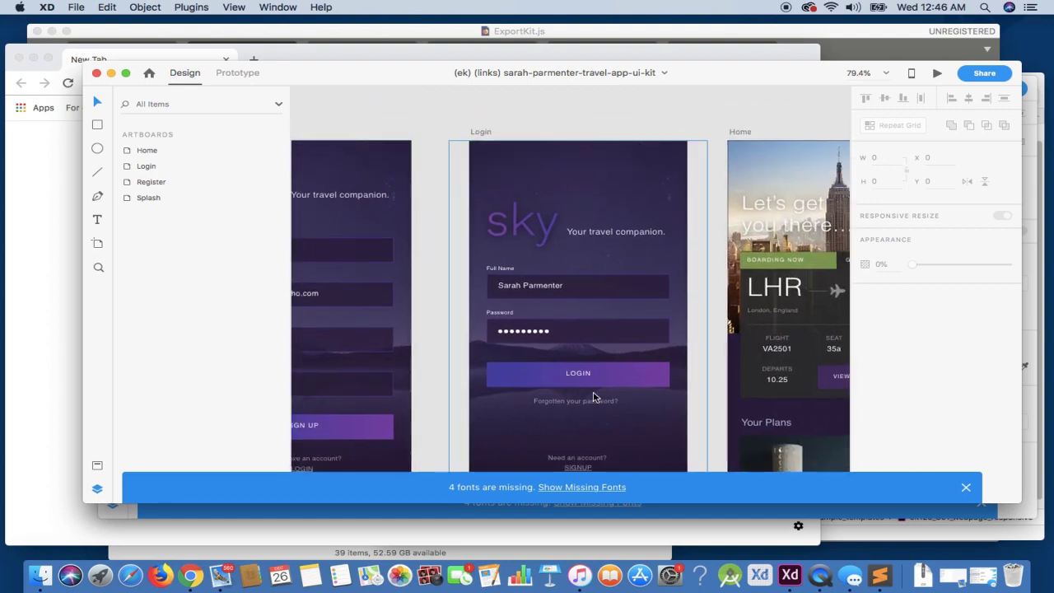
{"action": "scroll", "coordinate": [584, 378], "scroll_direction": "down", "scroll_amount": 2}
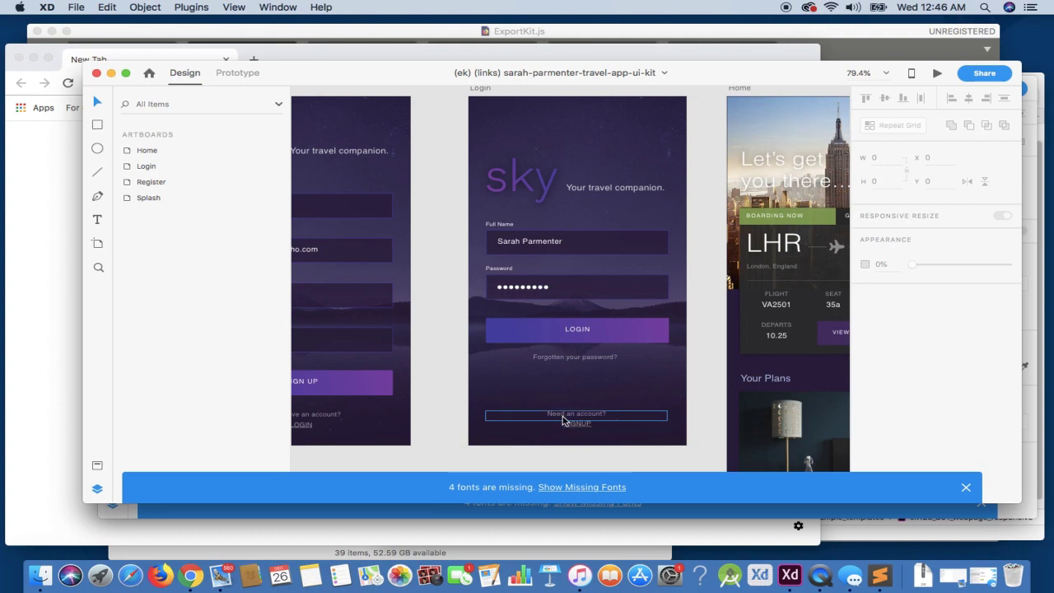
{"action": "scroll", "coordinate": [519, 403], "scroll_direction": "down", "scroll_amount": 5}
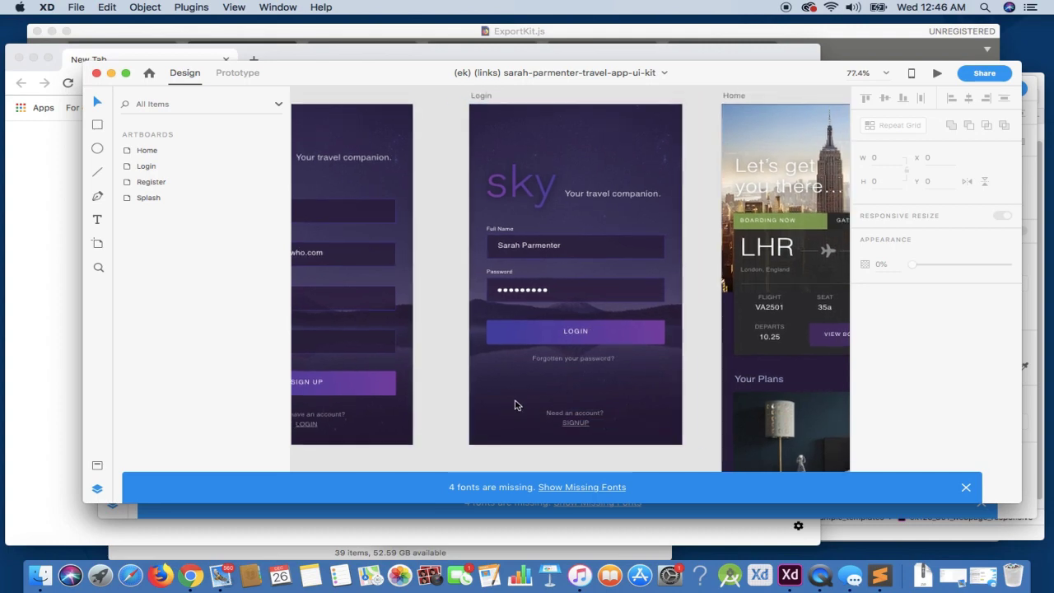
{"action": "scroll", "coordinate": [508, 407], "scroll_direction": "down", "scroll_amount": 2}
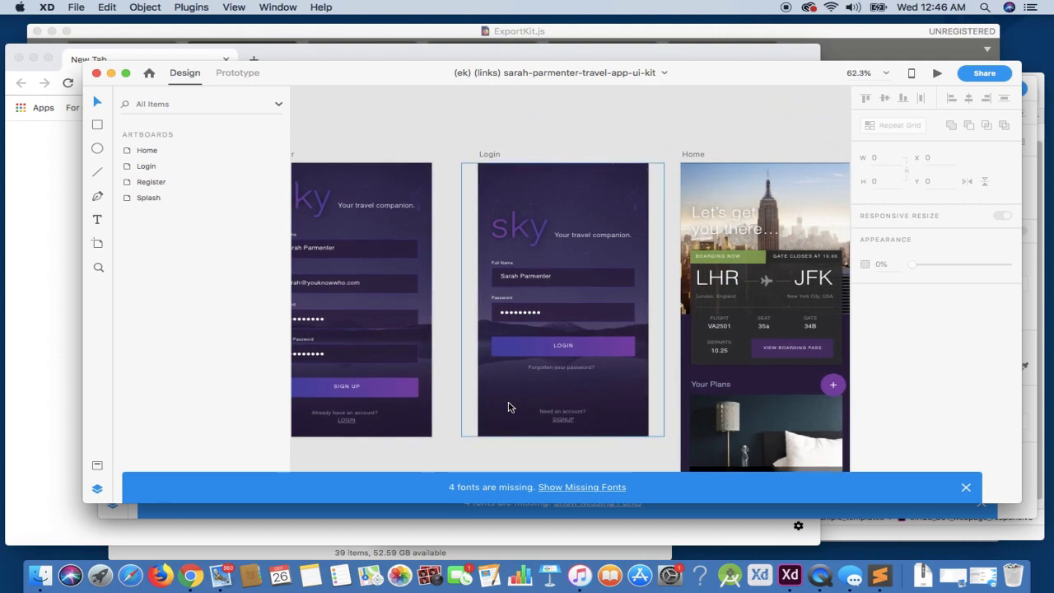
{"action": "scroll", "coordinate": [508, 407], "scroll_direction": "left", "scroll_amount": 5}
{"action": "scroll", "coordinate": [509, 407], "scroll_direction": "down", "scroll_amount": 3}
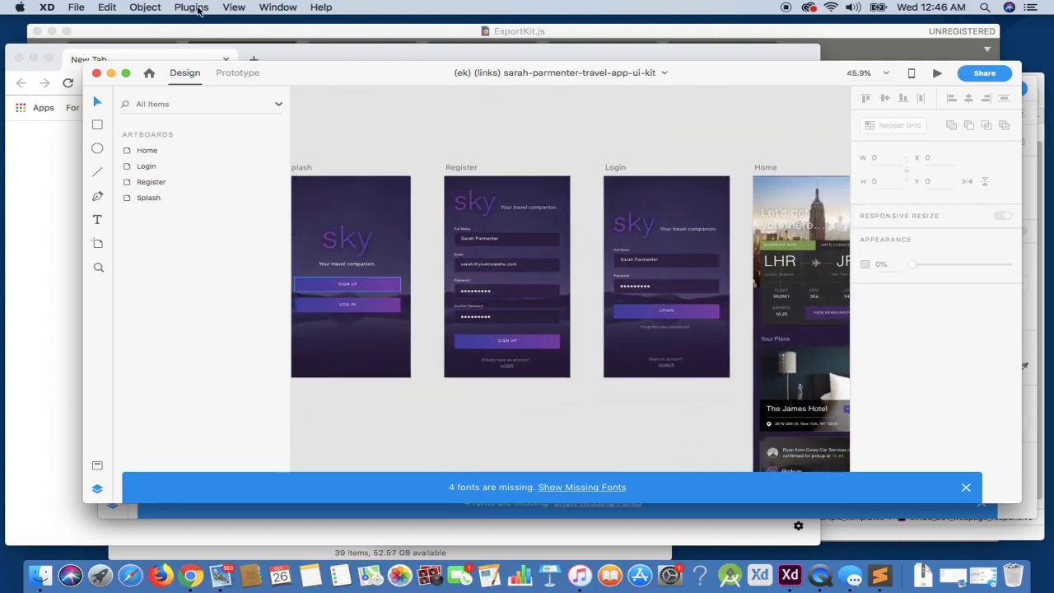
{"action": "left_click", "coordinate": [192, 7]}
{"action": "mouse_move", "coordinate": [223, 18]}
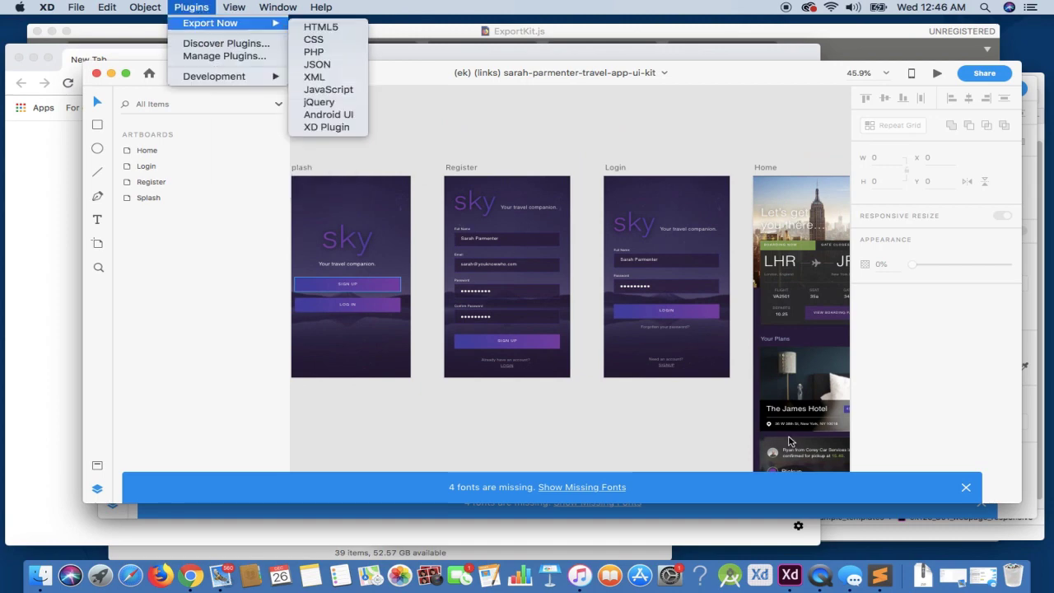
Move the old _HTML5_splash export folder to the Trash in Finder
{"action": "left_click", "coordinate": [884, 537]}
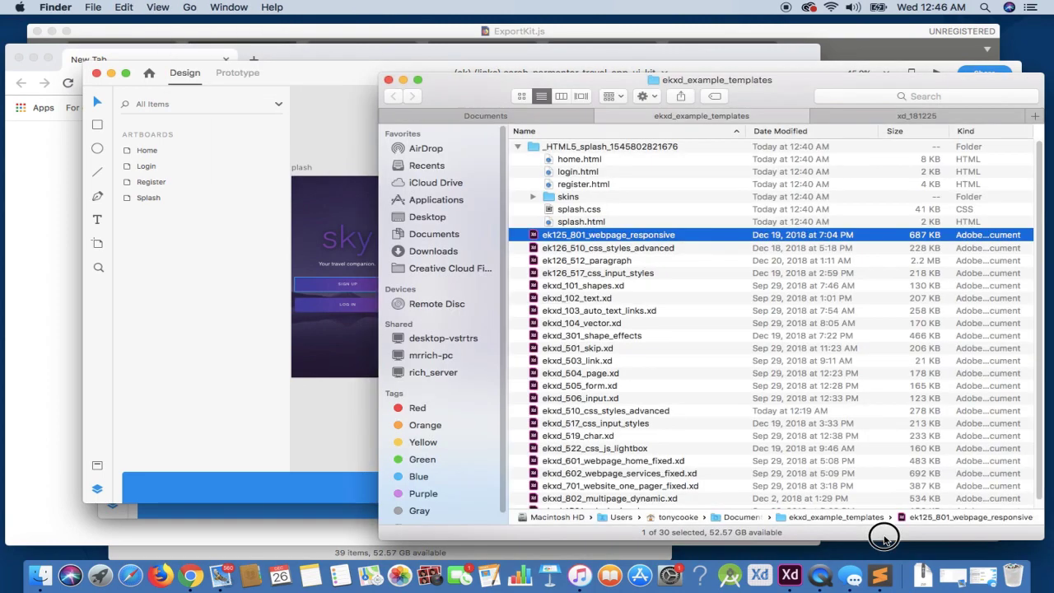
{"action": "left_click", "coordinate": [518, 146]}
{"action": "left_click", "coordinate": [574, 147]}
{"action": "right_click", "coordinate": [575, 147]}
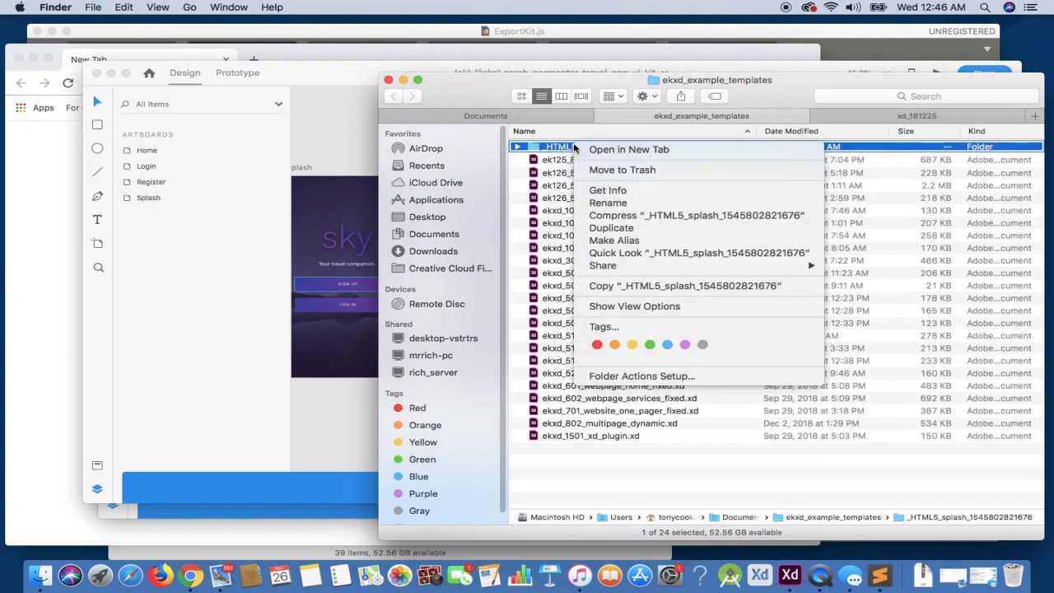
{"action": "left_click", "coordinate": [605, 171]}
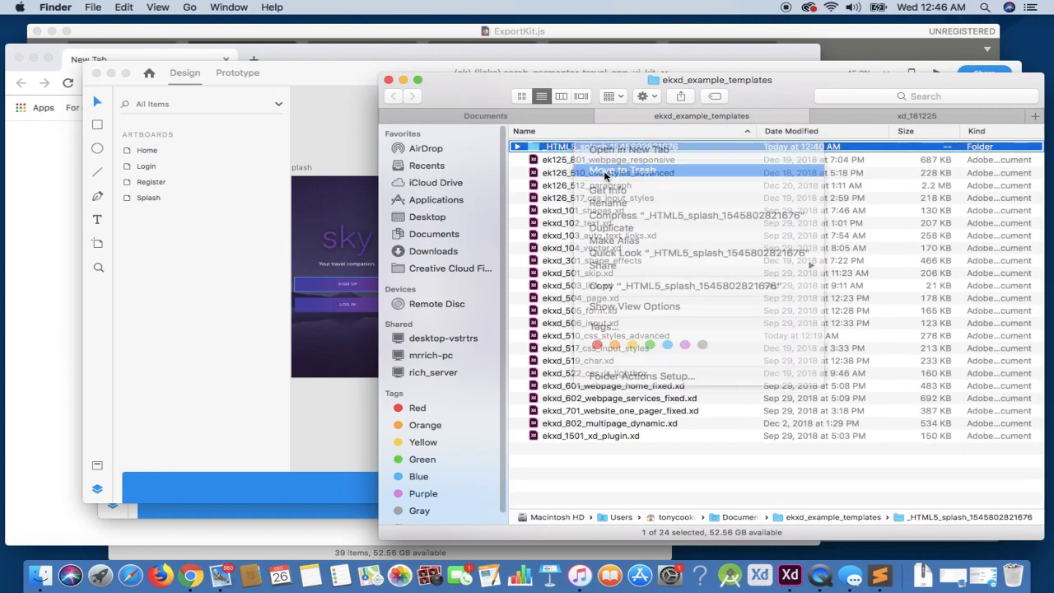
Export the artboards with Export Now > HTML5 into ekxd_example_templates
{"action": "left_click", "coordinate": [308, 77]}
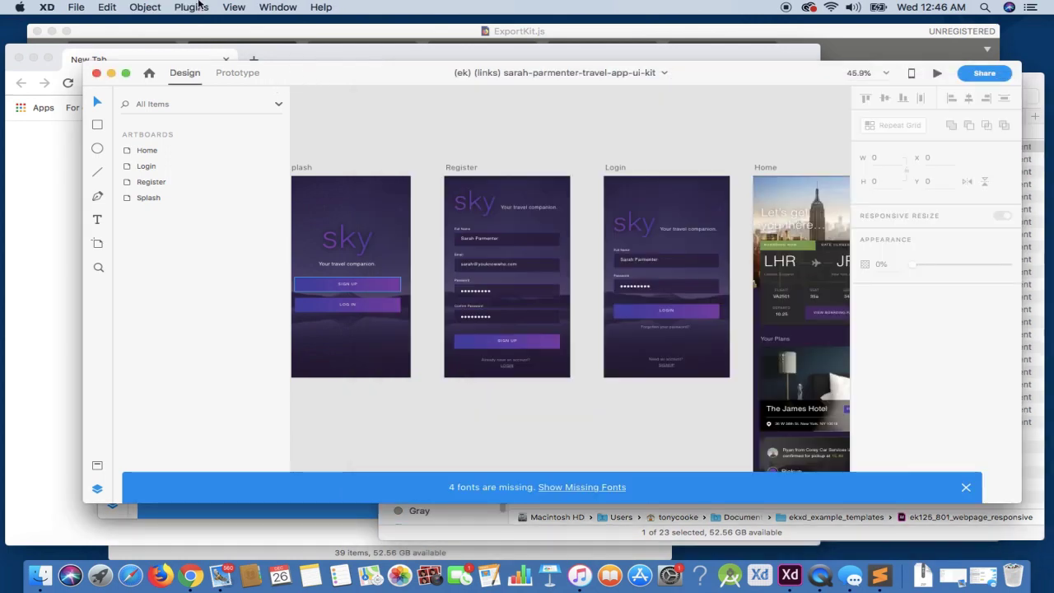
{"action": "left_click", "coordinate": [233, 6]}
{"action": "mouse_move", "coordinate": [191, 7]}
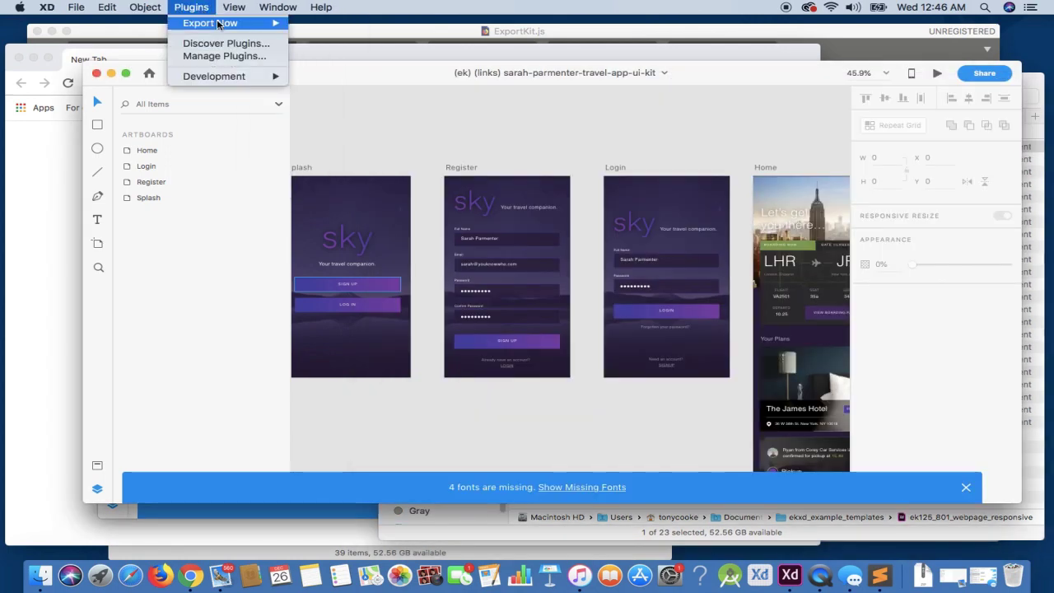
{"action": "mouse_move", "coordinate": [239, 23]}
{"action": "left_click", "coordinate": [334, 32]}
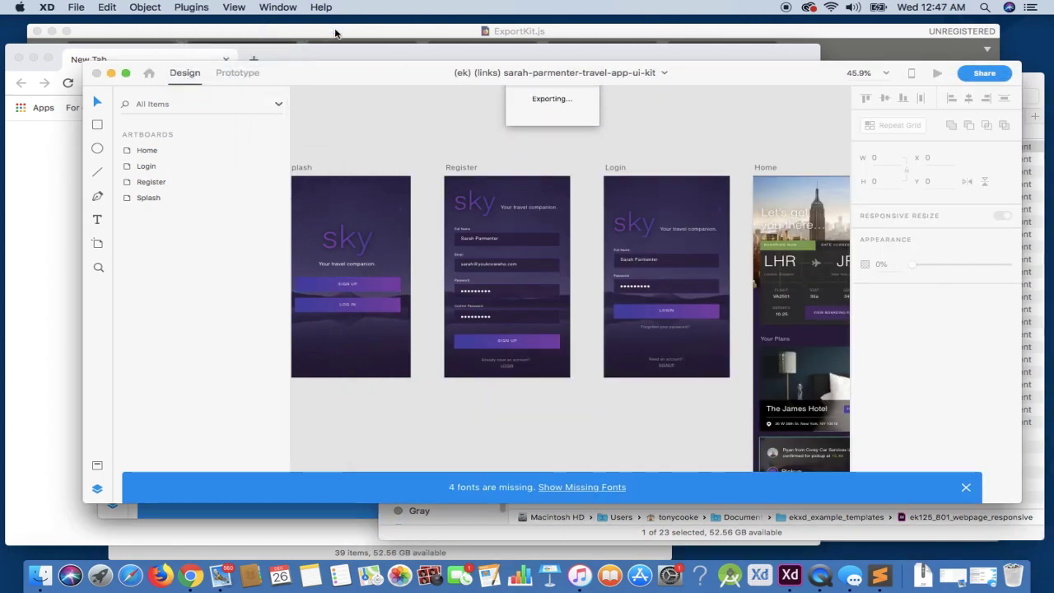
{"action": "left_click", "coordinate": [904, 398]}
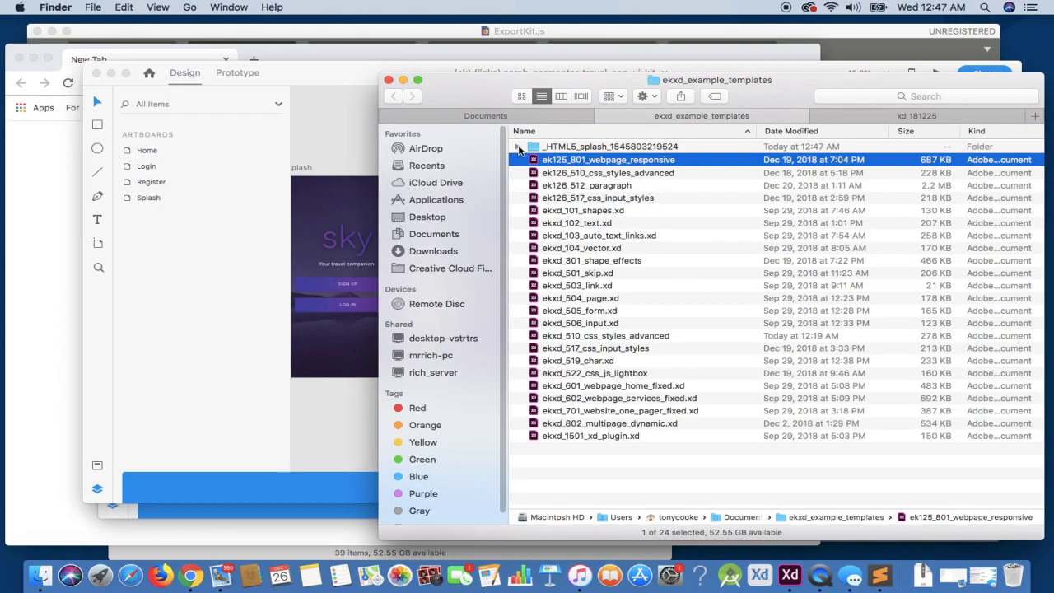
Preview the new export's splash.html, then register.html, in Chrome
{"action": "left_click", "coordinate": [517, 146]}
{"action": "left_click_drag", "start_coordinate": [581, 222], "coordinate": [109, 260]}
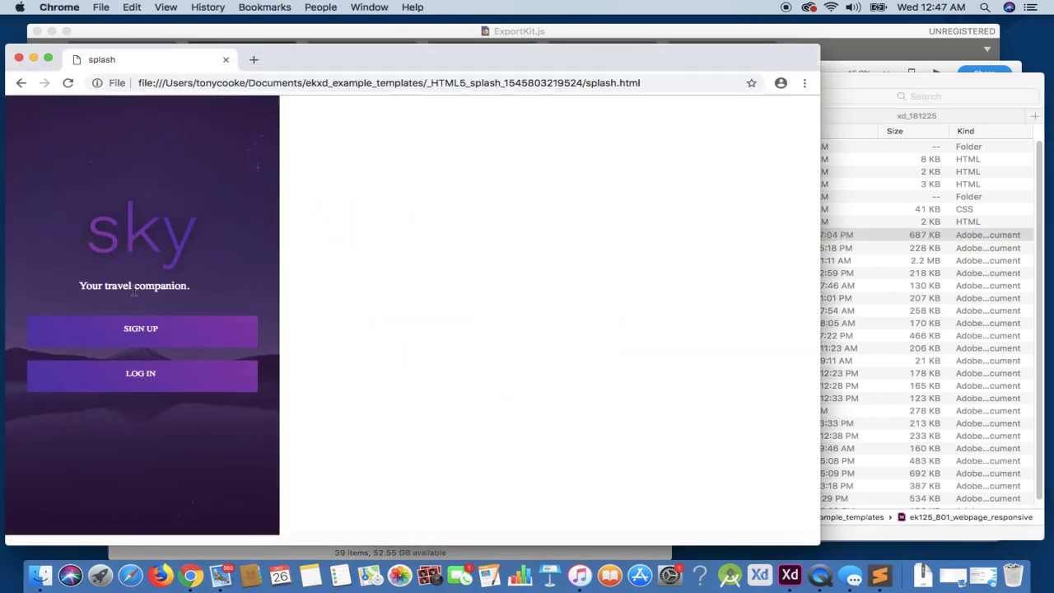
{"action": "left_click", "coordinate": [875, 95]}
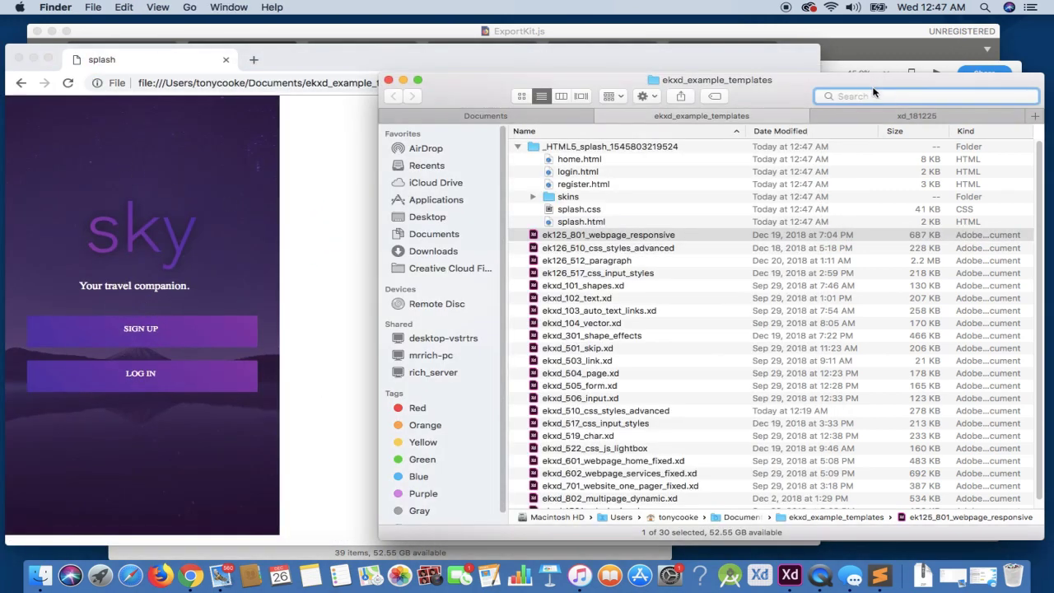
{"action": "left_click_drag", "start_coordinate": [583, 183], "coordinate": [216, 277]}
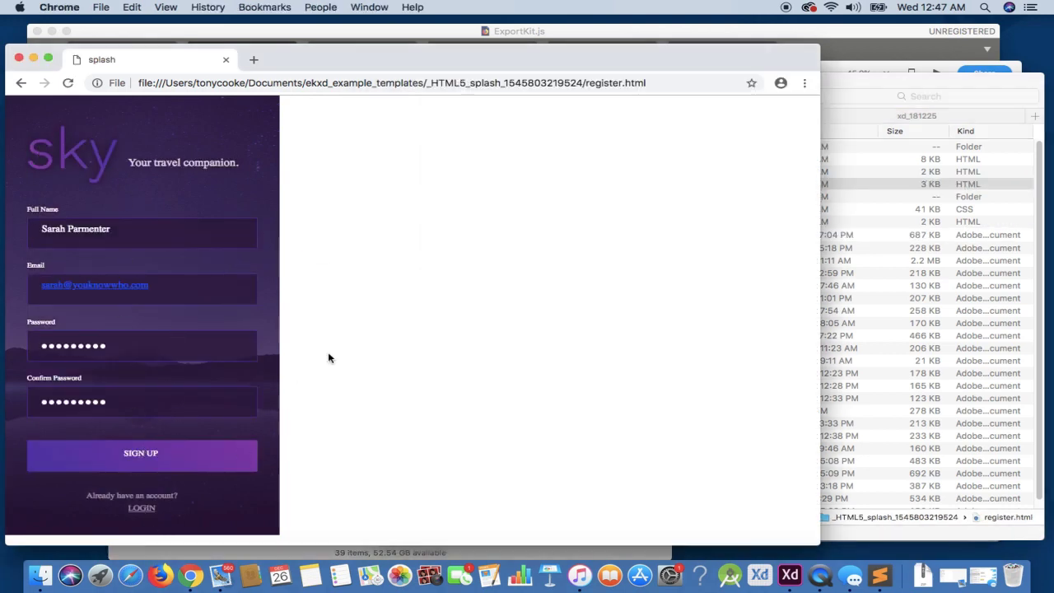
{"action": "left_click", "coordinate": [794, 576]}
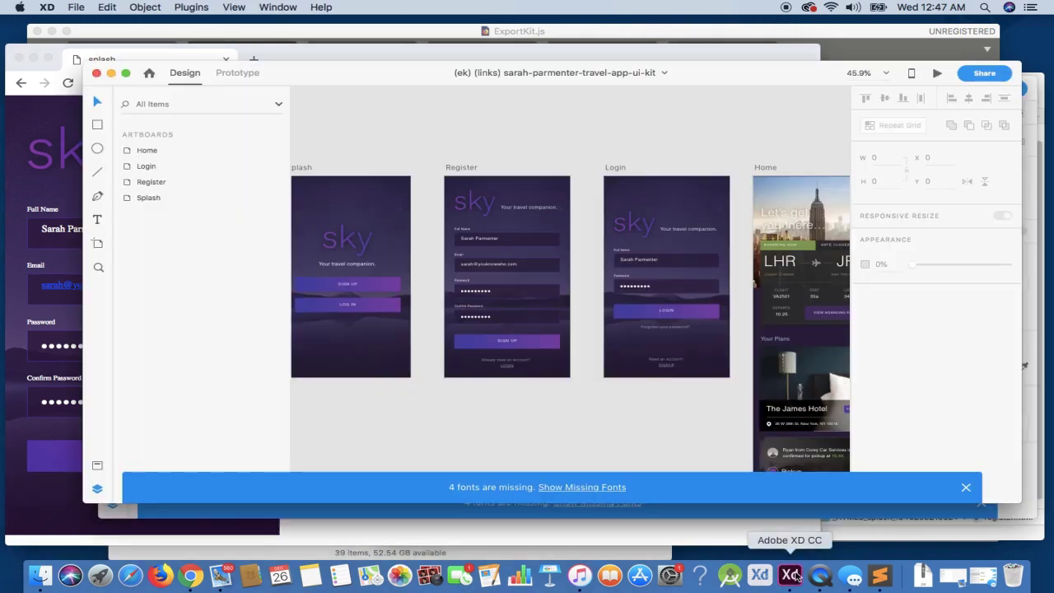
{"action": "scroll", "coordinate": [407, 430], "scroll_direction": "left", "scroll_amount": 3}
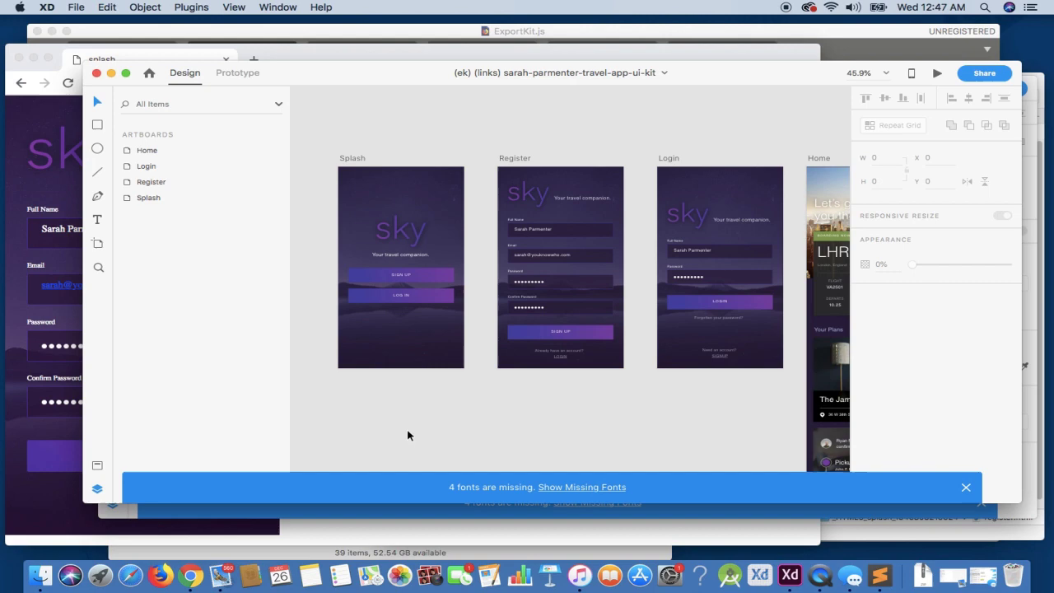
{"action": "scroll", "coordinate": [403, 278], "scroll_direction": "up", "scroll_amount": 5}
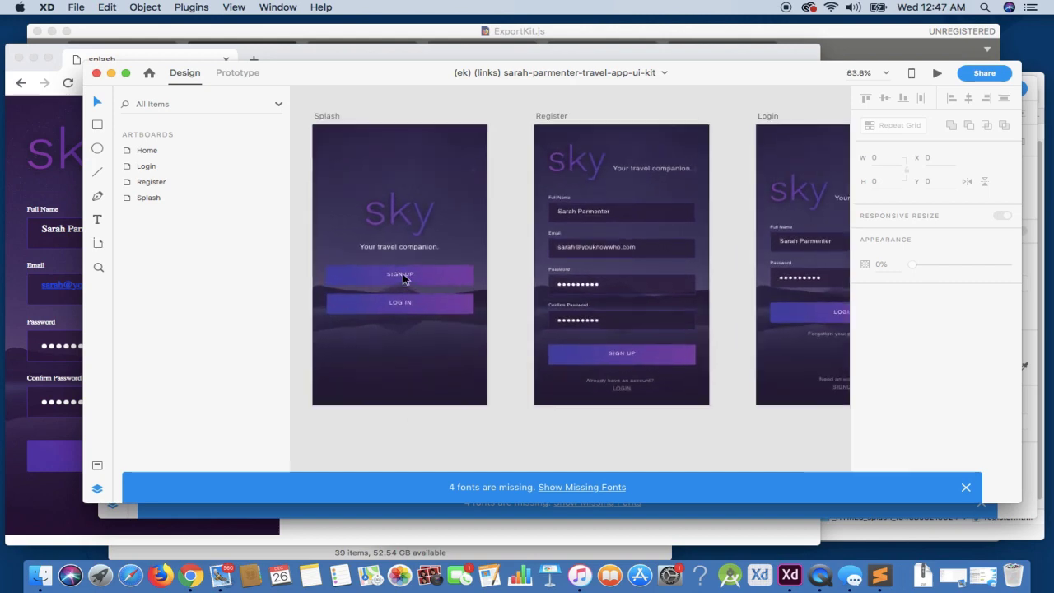
{"action": "left_click", "coordinate": [402, 278]}
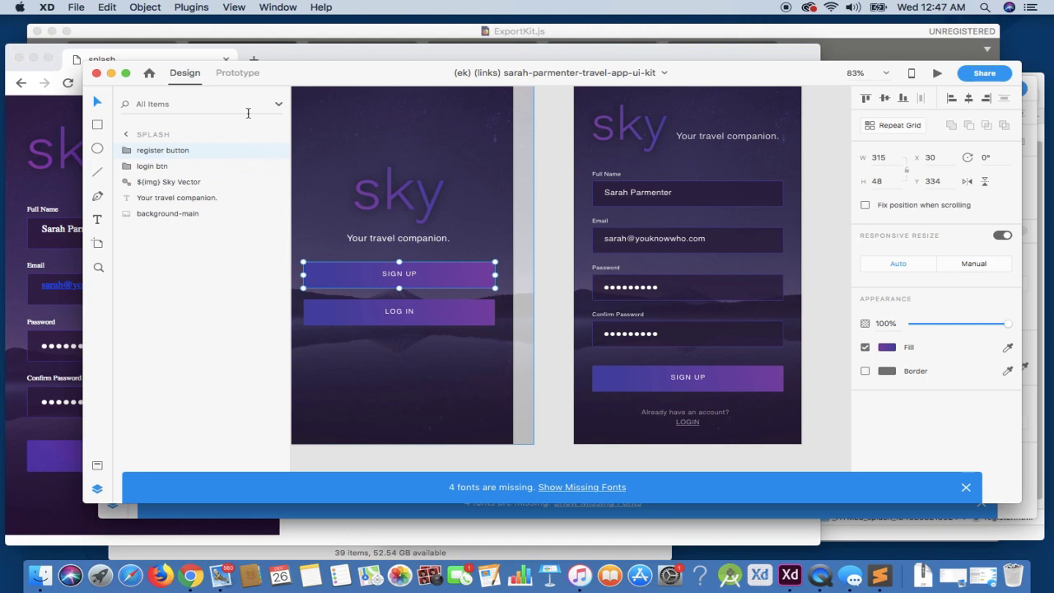
{"action": "left_click", "coordinate": [243, 71]}
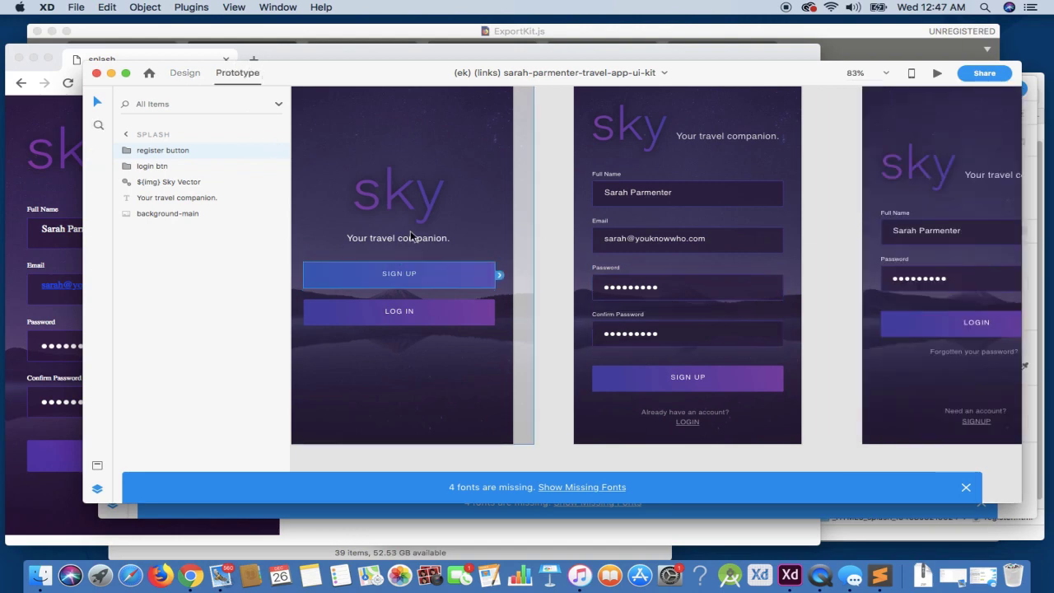
{"action": "left_click", "coordinate": [184, 72]}
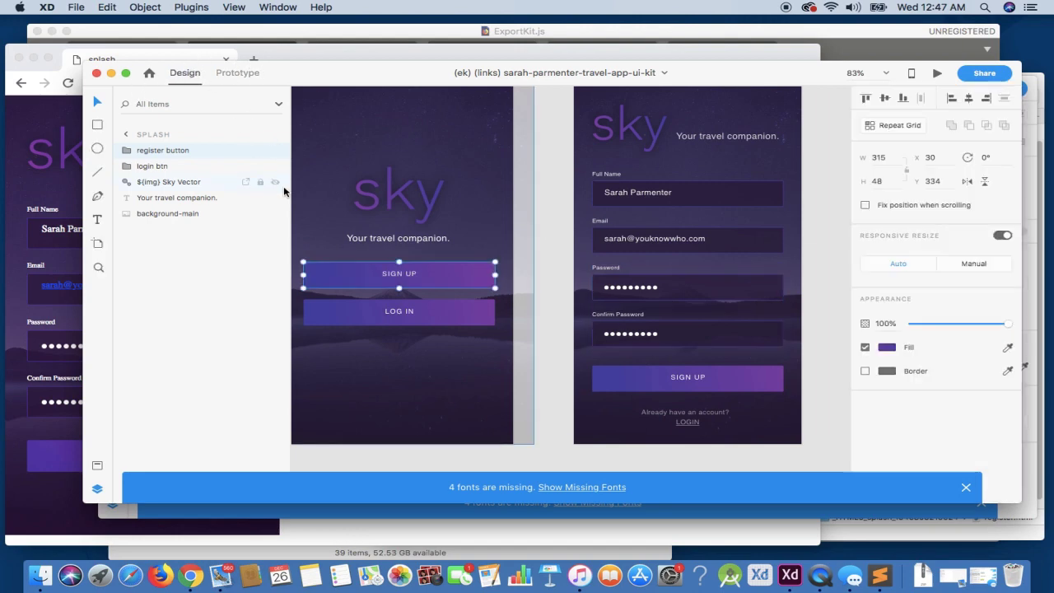
Prefix the SIGN UP text layer name with ${link:register.html} and copy the tag
{"action": "double_click", "coordinate": [415, 280]}
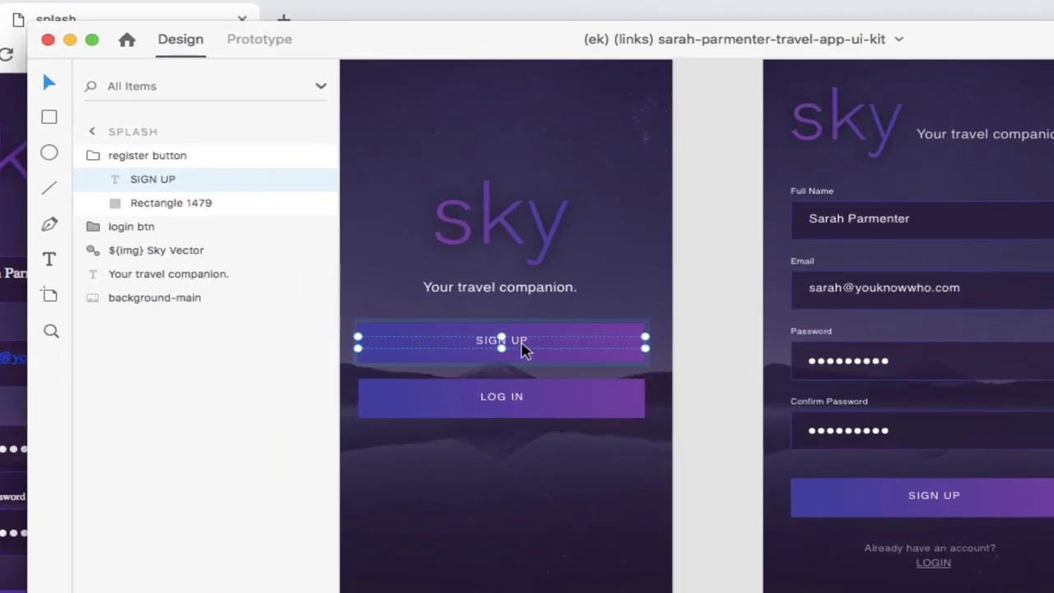
{"action": "left_click", "coordinate": [551, 328]}
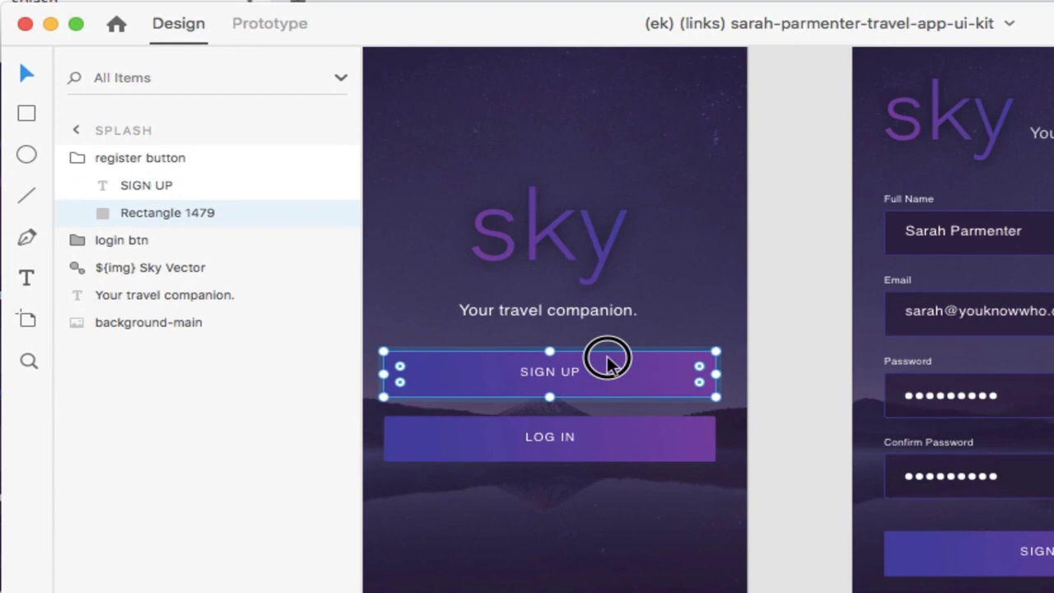
{"action": "left_click", "coordinate": [558, 375]}
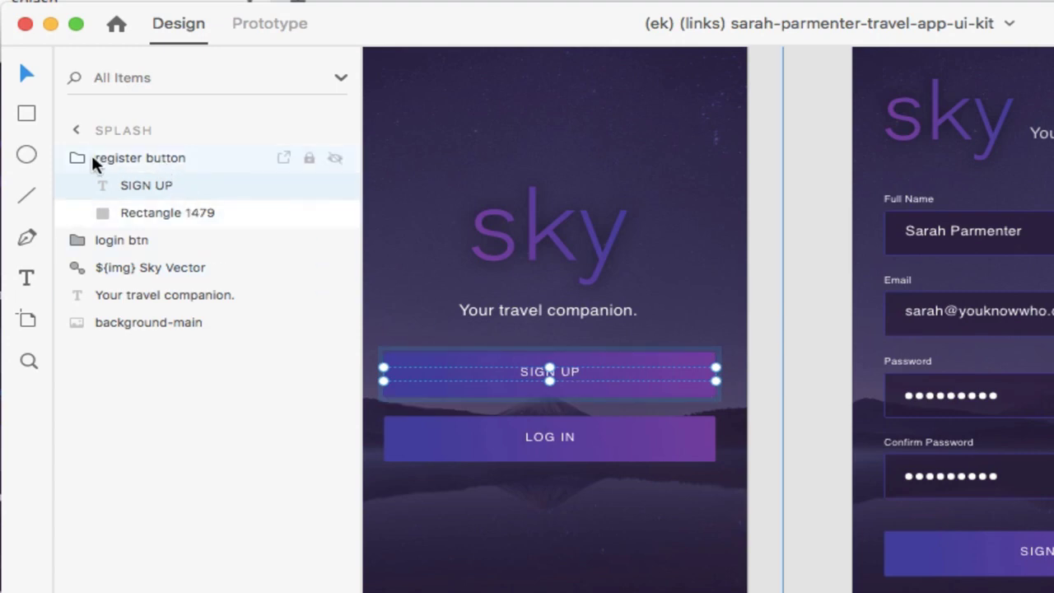
{"action": "double_click", "coordinate": [129, 186]}
{"action": "left_click", "coordinate": [129, 186]}
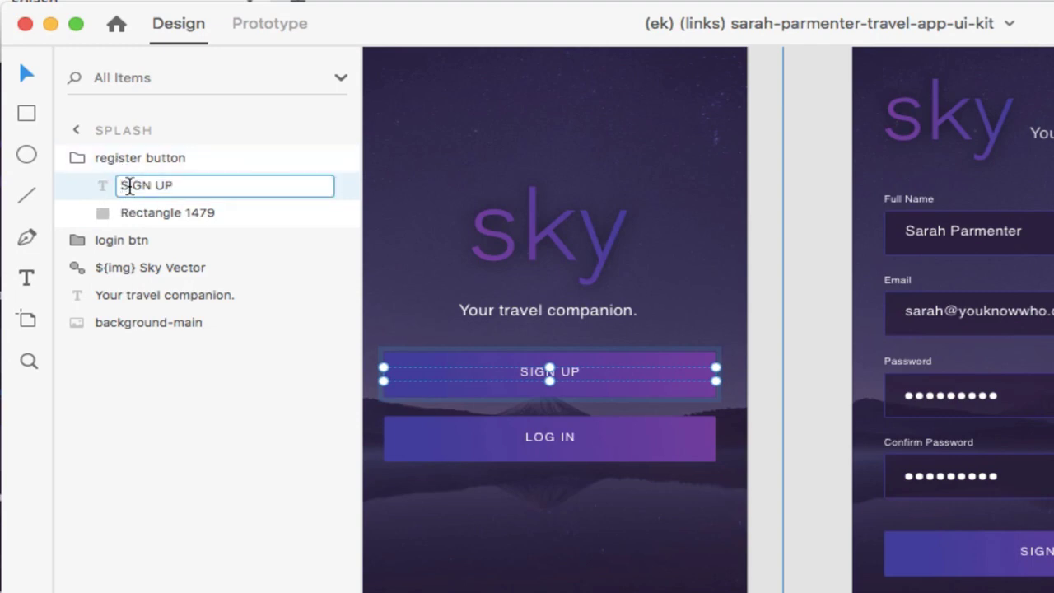
{"action": "type", "text": "${} "}
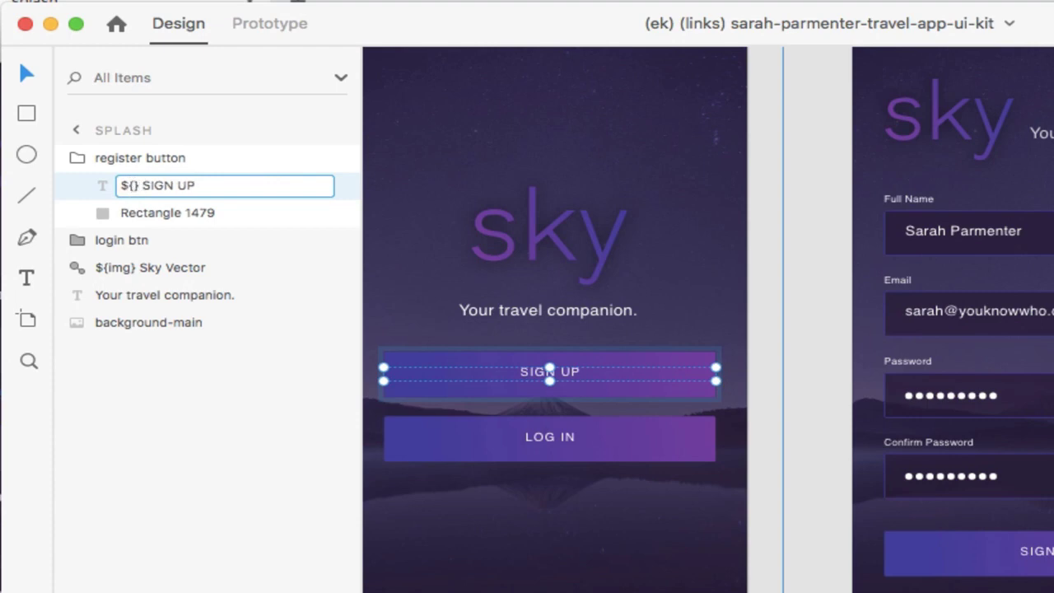
{"action": "type", "text": "link:"}
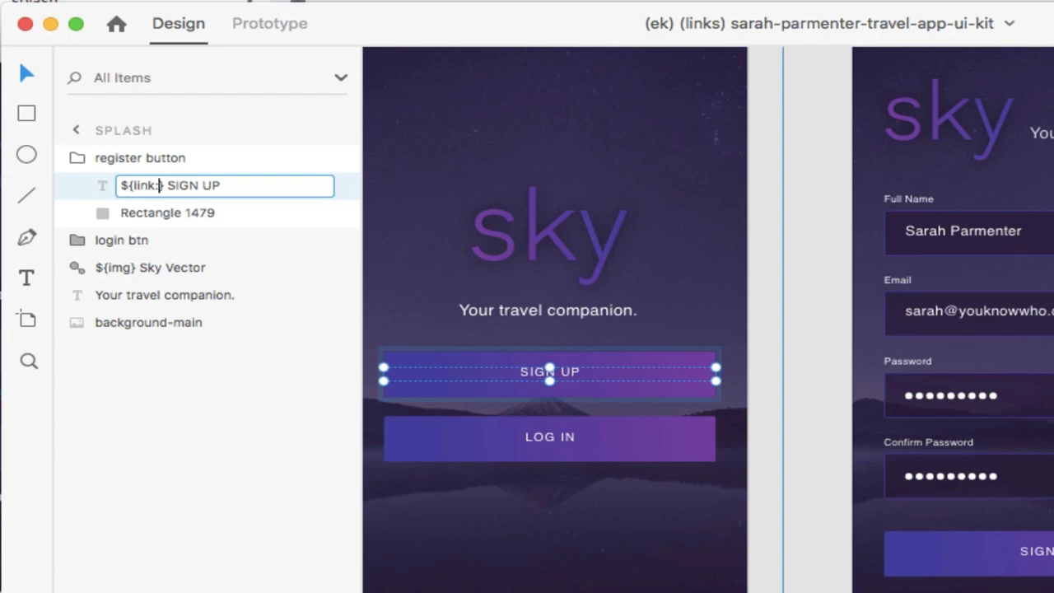
{"action": "type", "text": "register.html"}
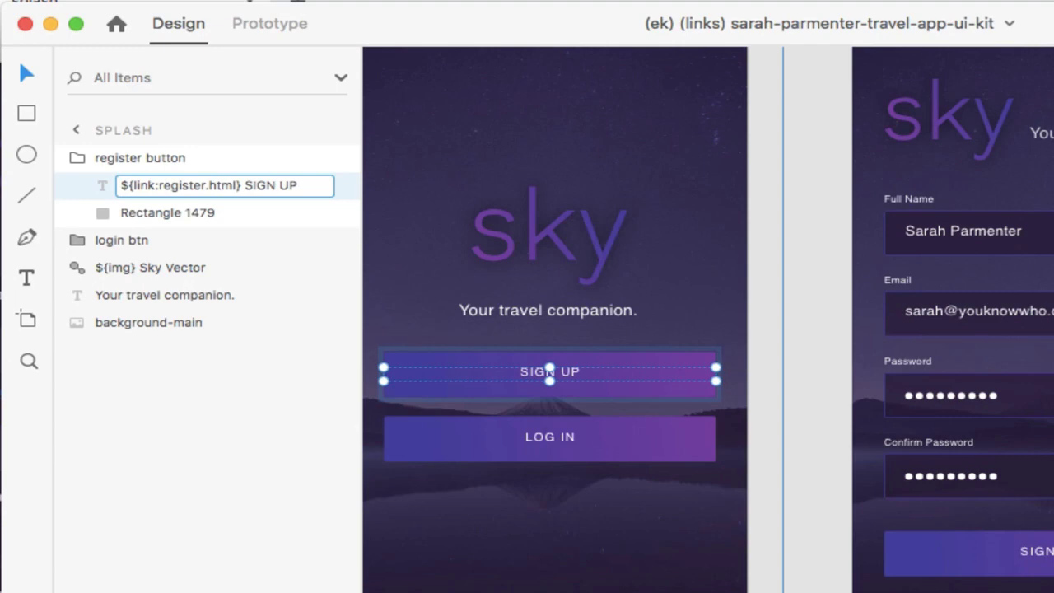
{"action": "key", "text": "shift+alt+Left"}
{"action": "key", "text": "shift+alt+Left"}
{"action": "key", "text": "shift+alt+Left"}
{"action": "key", "text": "shift+alt+Left"}
{"action": "key", "text": "super+c"}
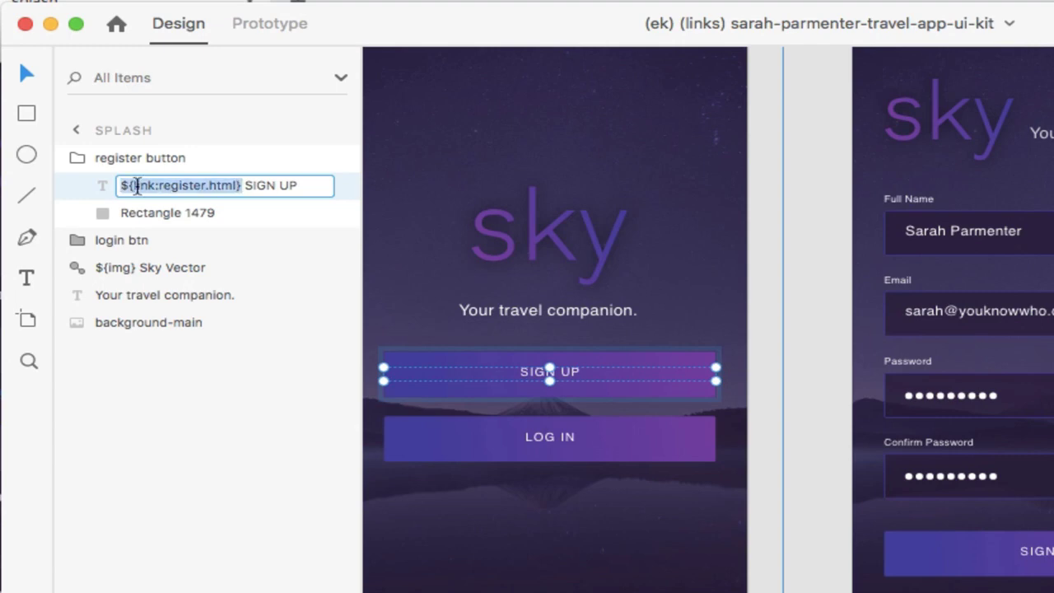
{"action": "double_click", "coordinate": [129, 214]}
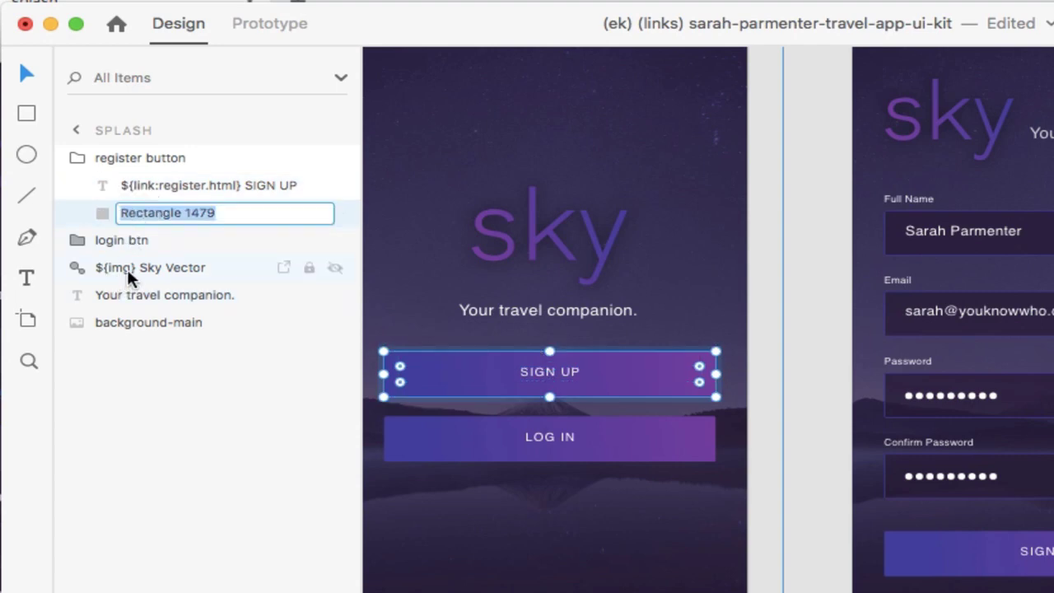
Paste the copied tag onto the LOGIN layer, changing register to login: ${link:login.html} LOGIN
{"action": "left_click", "coordinate": [501, 443]}
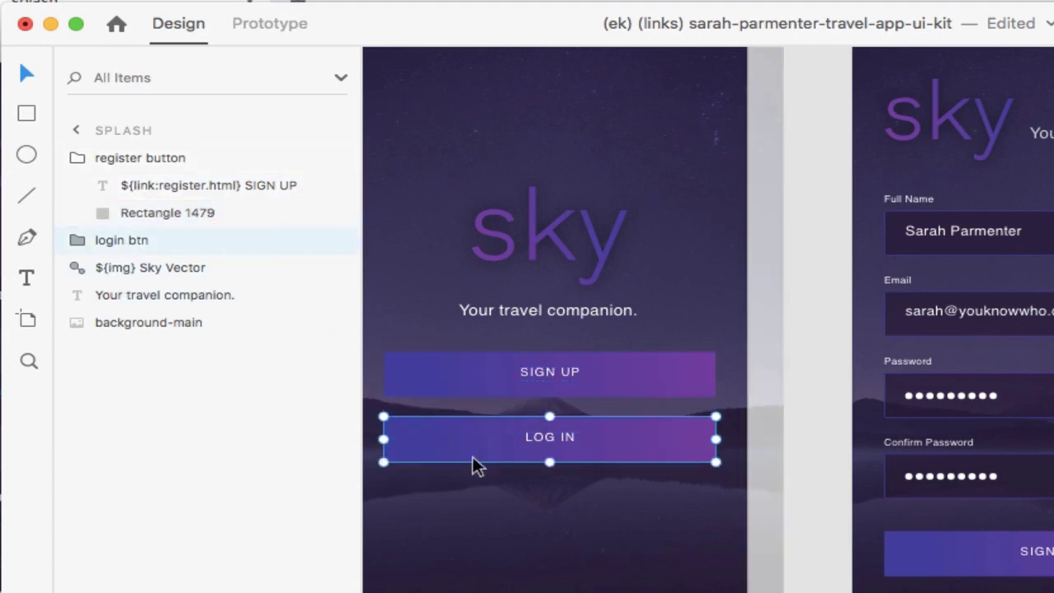
{"action": "double_click", "coordinate": [565, 442]}
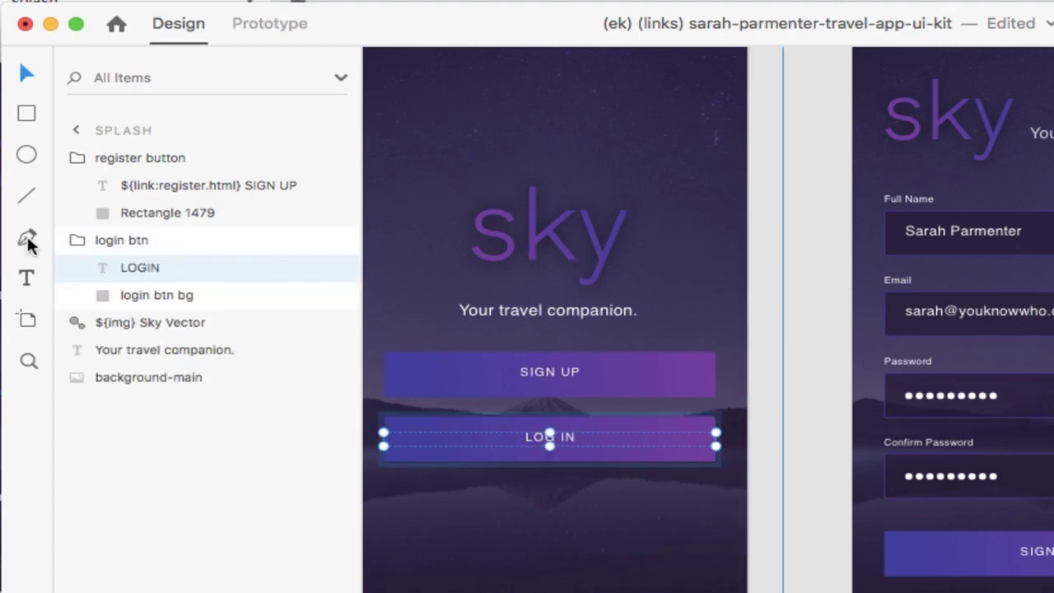
{"action": "double_click", "coordinate": [128, 266]}
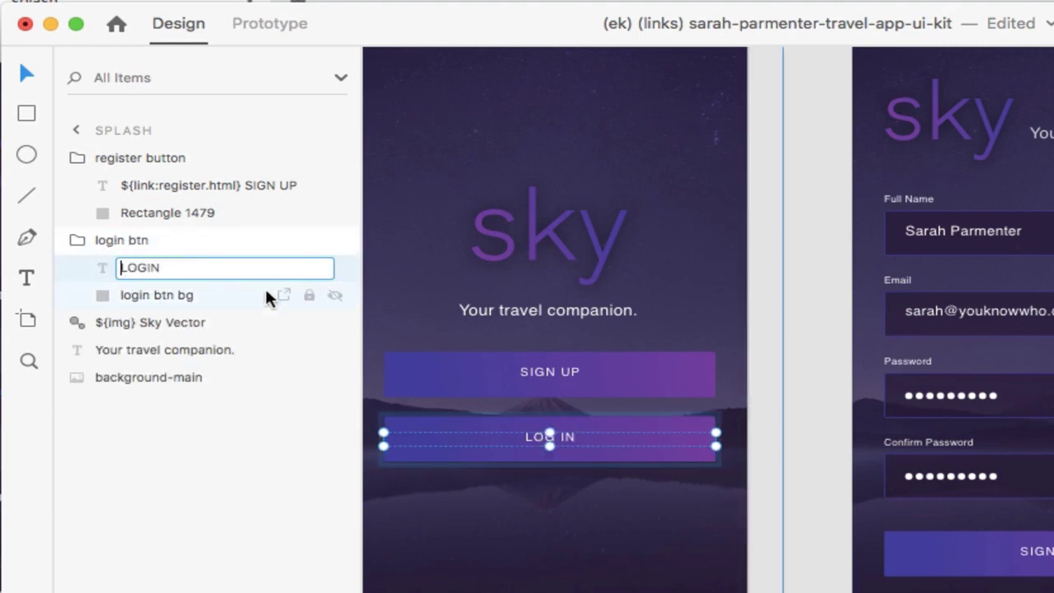
{"action": "key", "text": "super+v"}
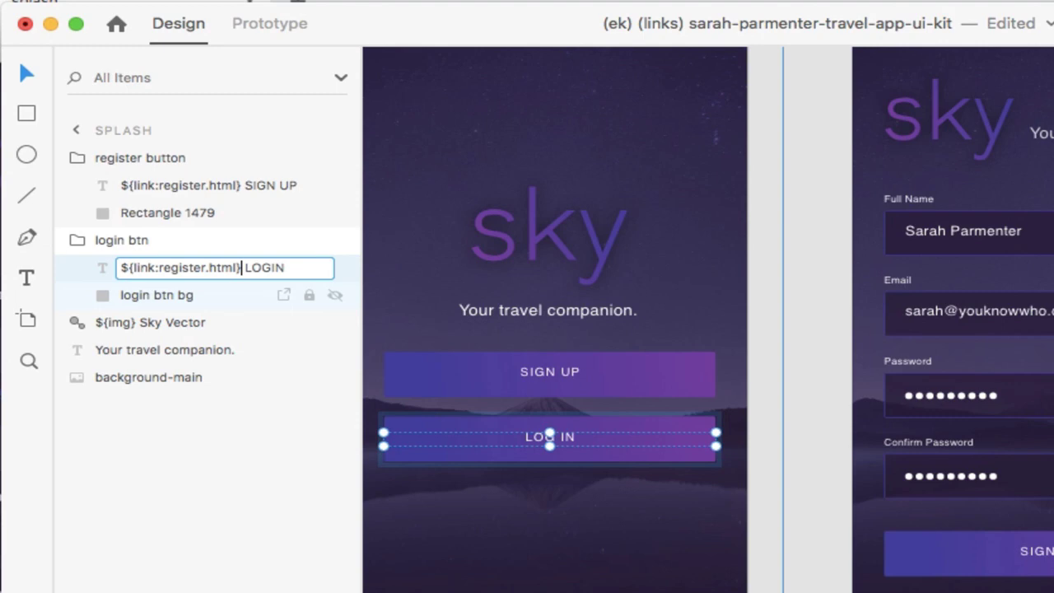
{"action": "key", "text": "alt+shift+Left"}
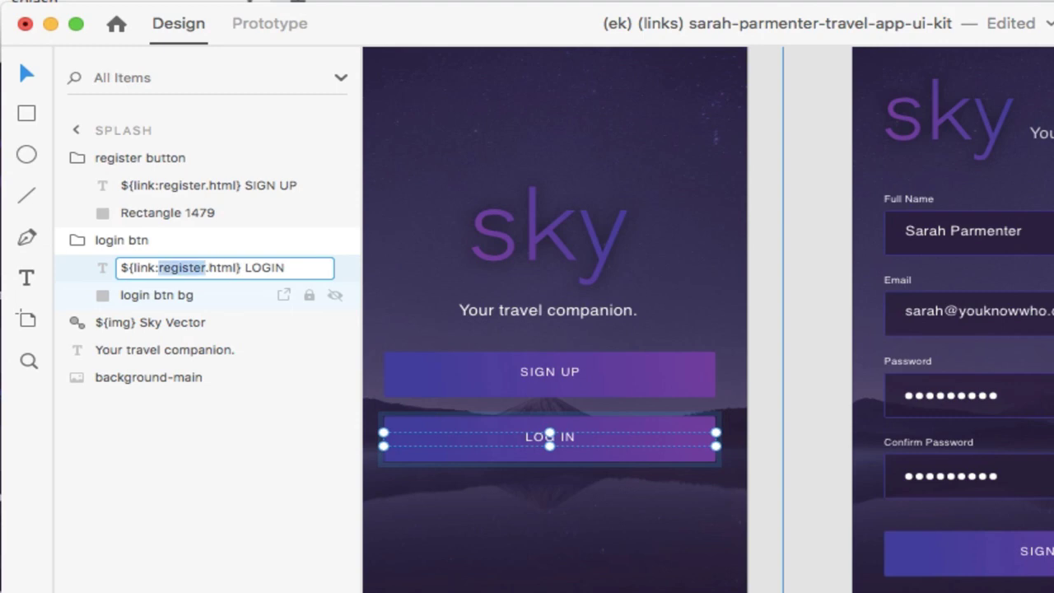
{"action": "type", "text": "login"}
{"action": "key", "text": "Return"}
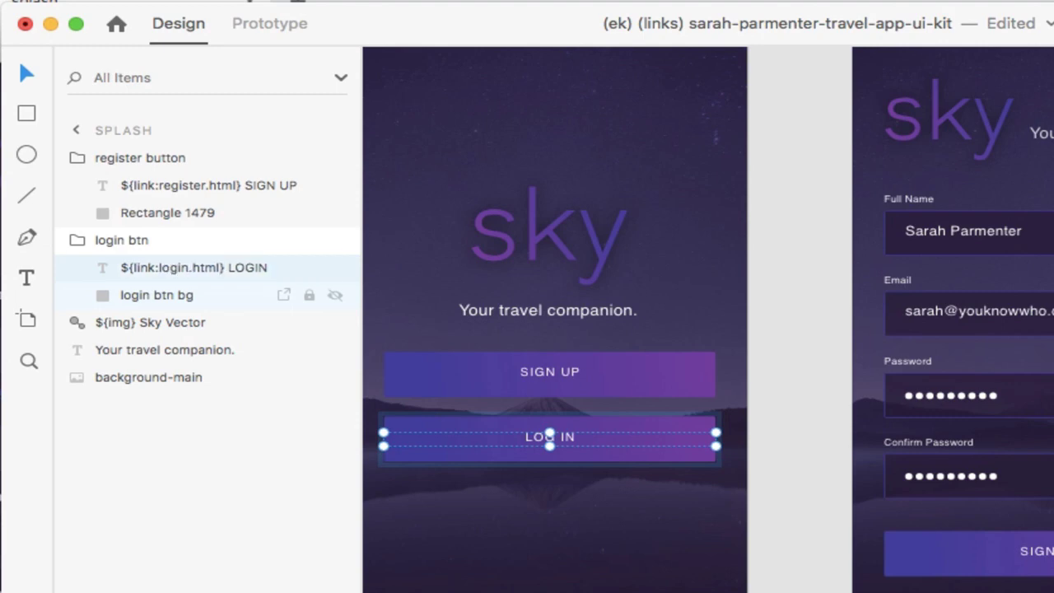
Start tagging the Register screen's SIGN UP layer with ${link:home
{"action": "scroll", "coordinate": [883, 519], "scroll_direction": "right", "scroll_amount": 8}
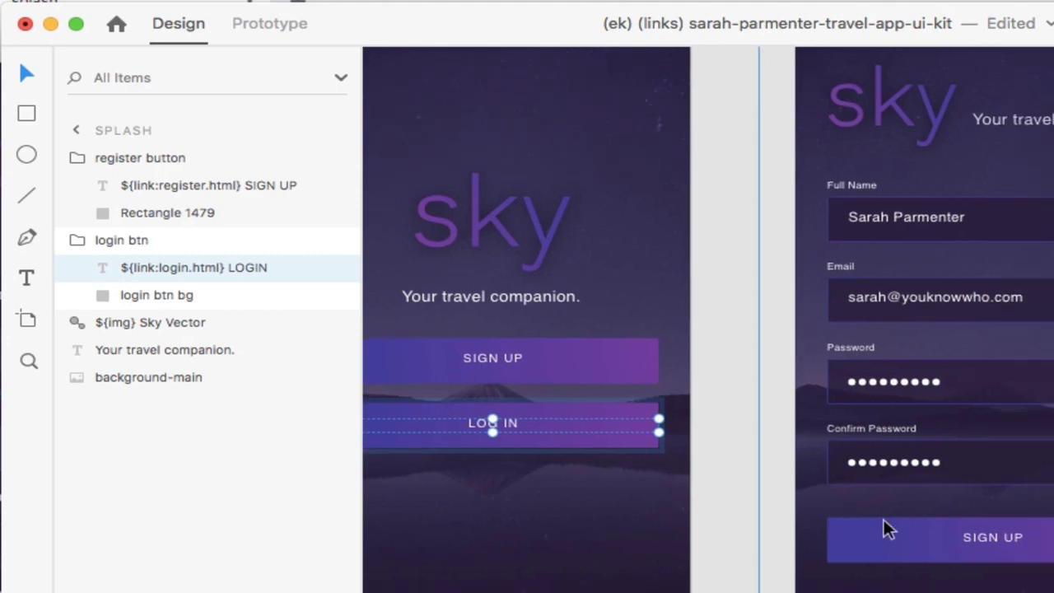
{"action": "scroll", "coordinate": [884, 518], "scroll_direction": "up", "scroll_amount": 3}
{"action": "scroll", "coordinate": [882, 516], "scroll_direction": "down", "scroll_amount": 2}
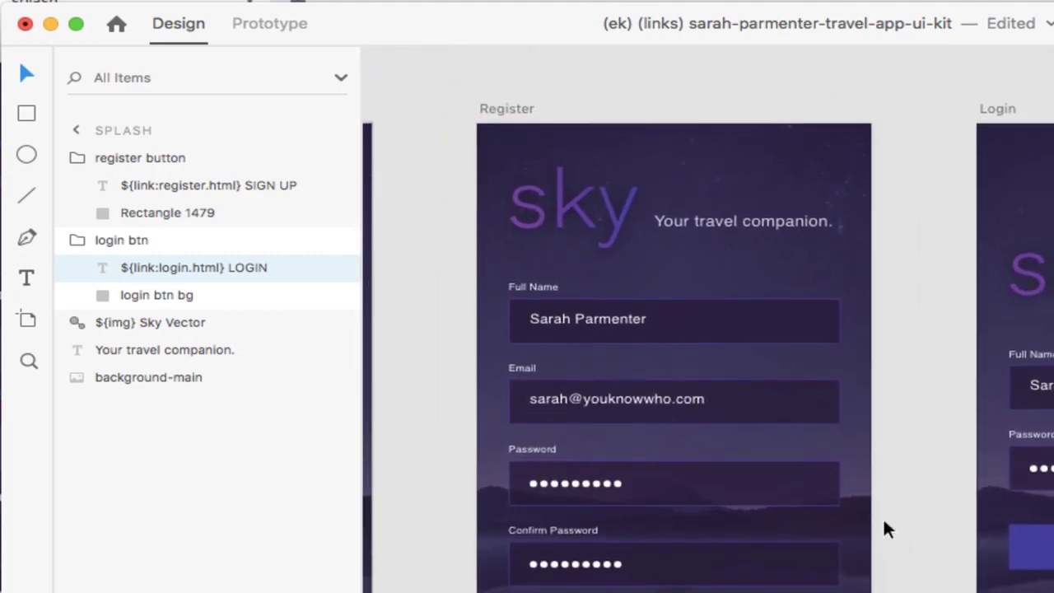
{"action": "scroll", "coordinate": [882, 516], "scroll_direction": "down", "scroll_amount": 2}
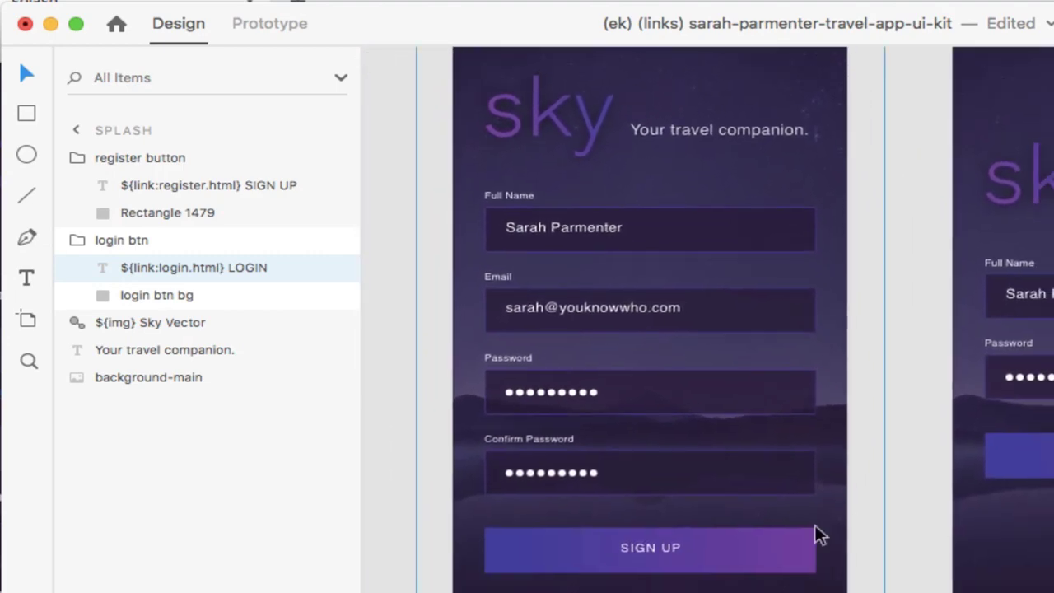
{"action": "left_click", "coordinate": [666, 551]}
{"action": "double_click", "coordinate": [667, 557]}
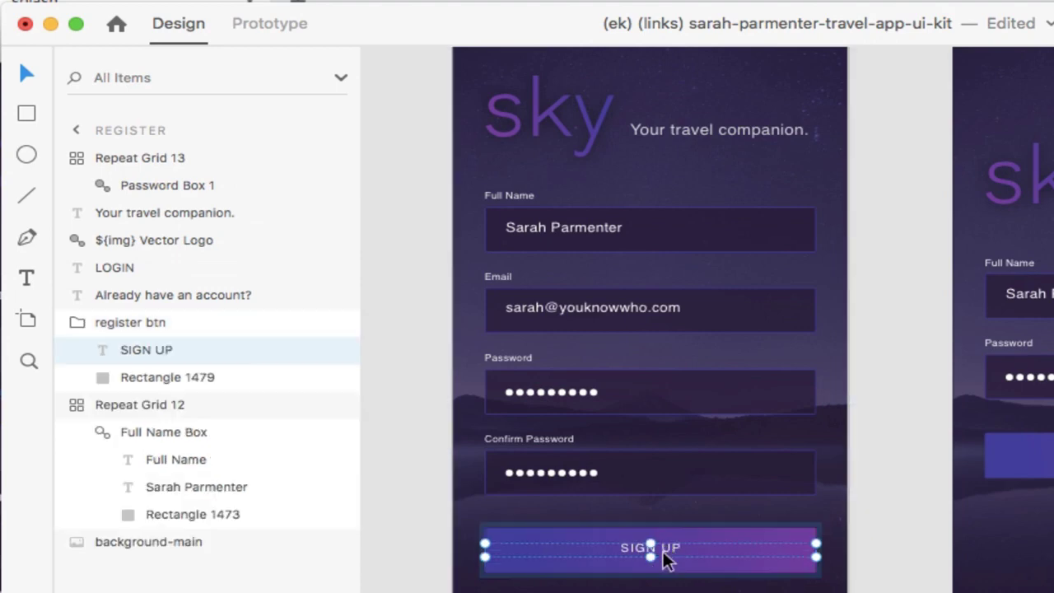
{"action": "double_click", "coordinate": [130, 354]}
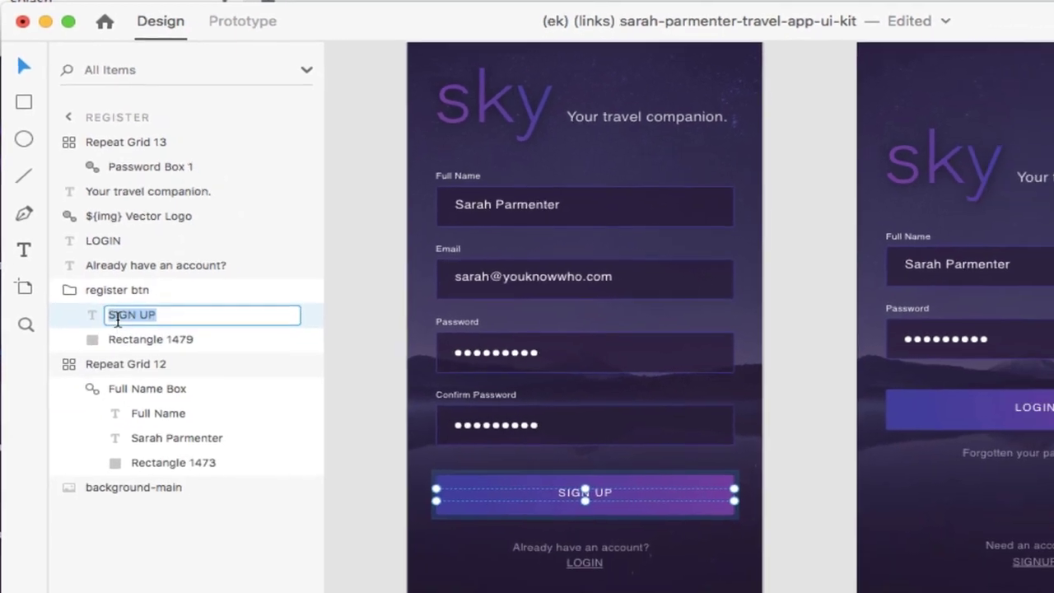
{"action": "left_click", "coordinate": [118, 319]}
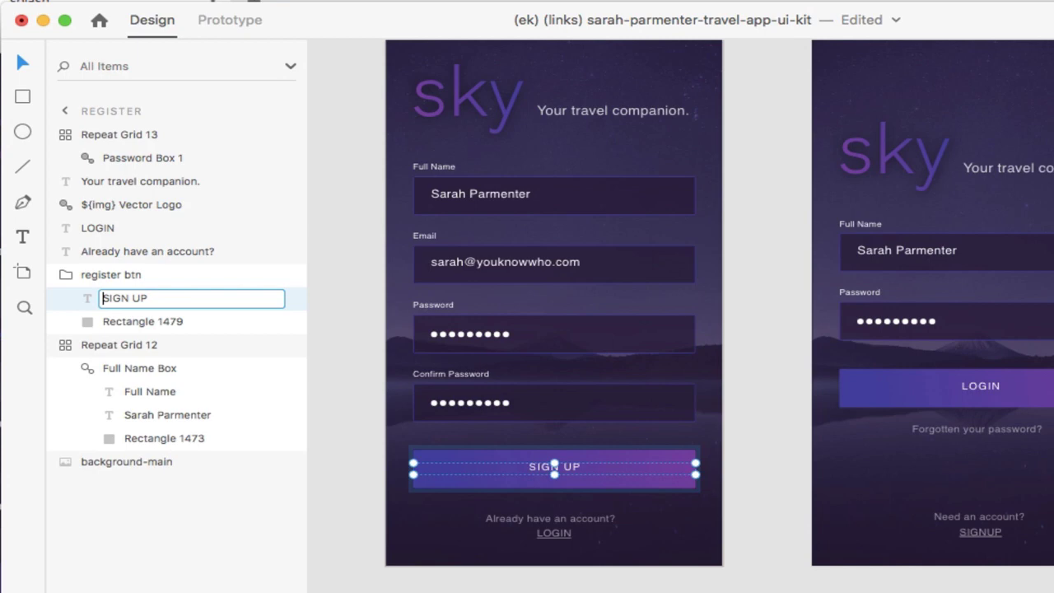
{"action": "type", "text": "${link:home}"}
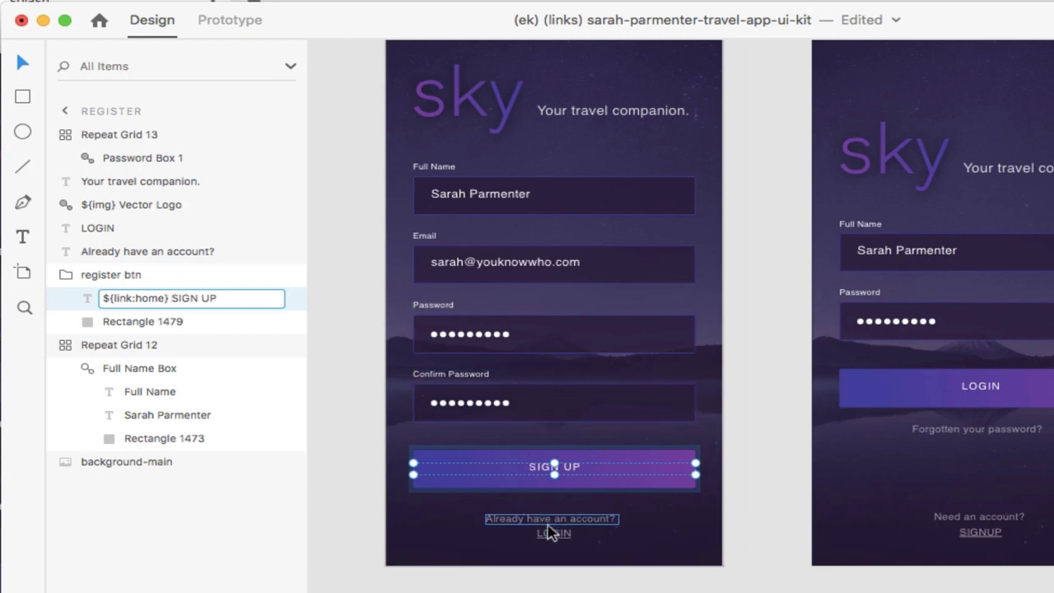
Rename the Register screen's LOGIN layer to ${link:login.html} LOGIN
{"action": "left_click", "coordinate": [550, 532]}
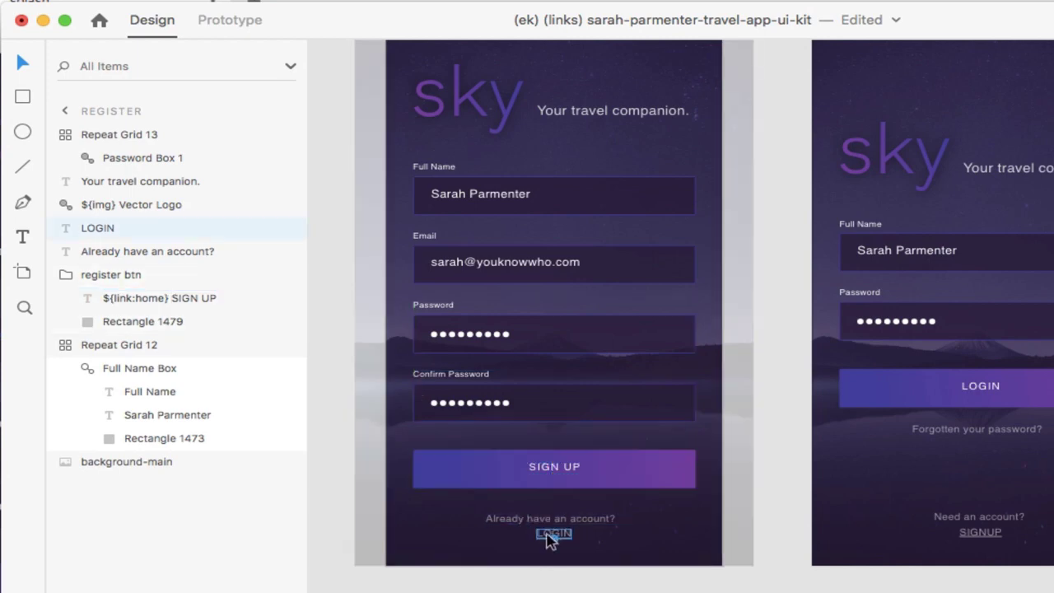
{"action": "left_click", "coordinate": [100, 229]}
{"action": "double_click", "coordinate": [100, 230]}
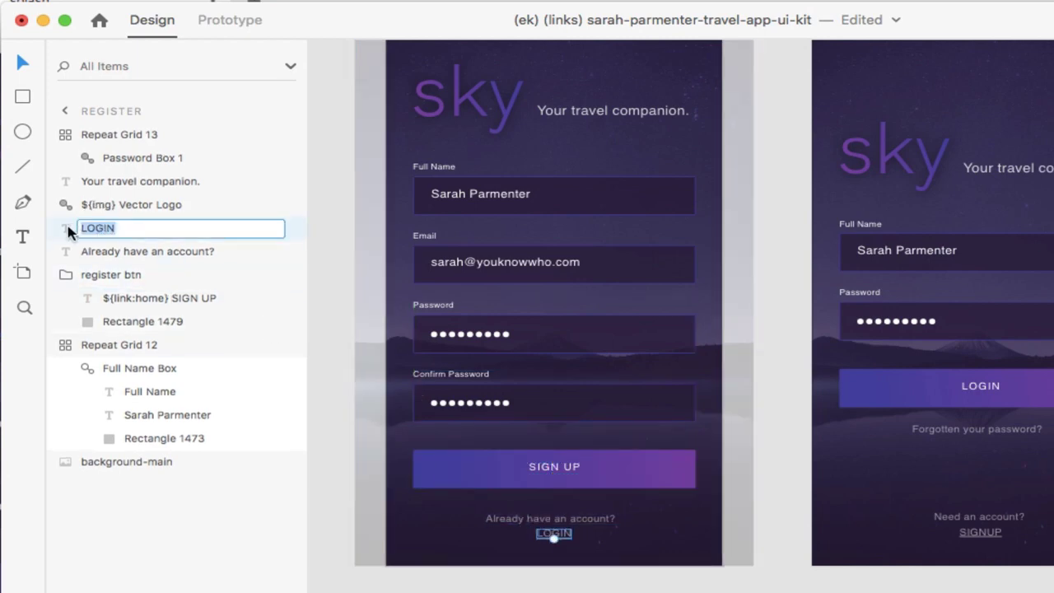
{"action": "left_click", "coordinate": [81, 229]}
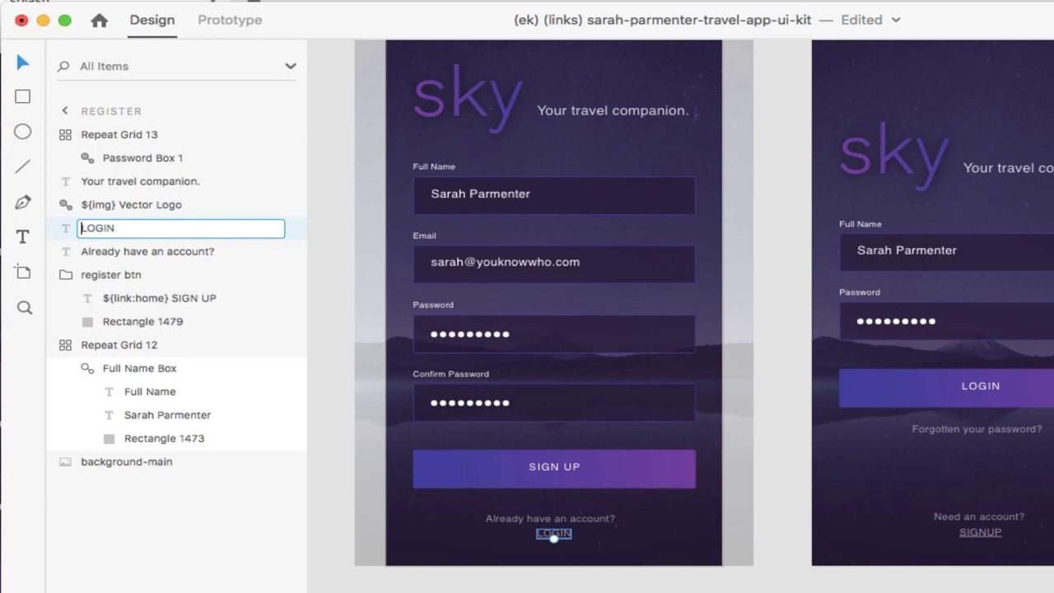
{"action": "type", "text": "${link:login.h"}
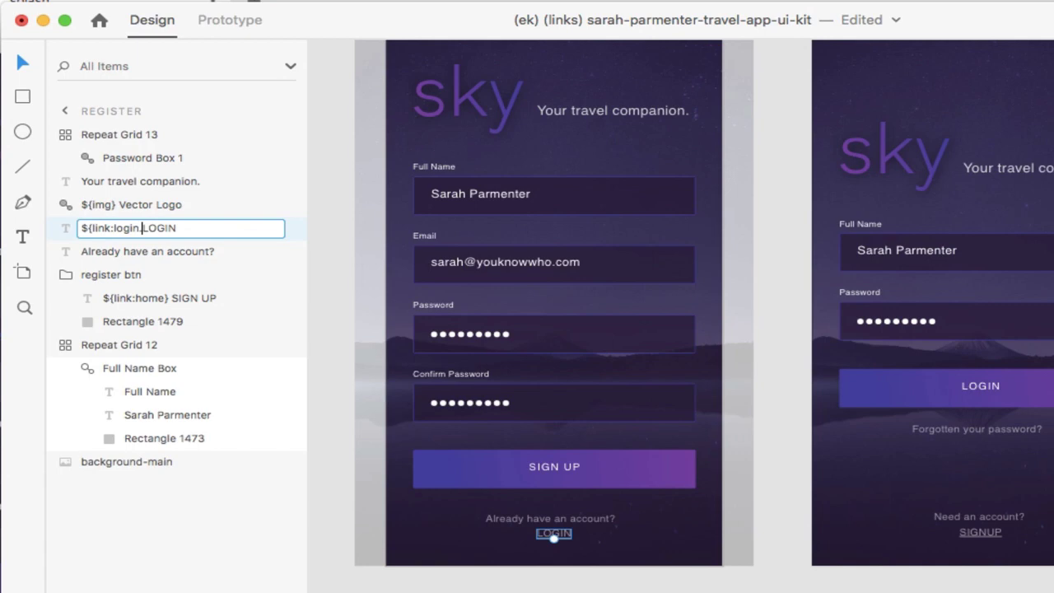
{"action": "type", "text": "tml}"}
{"action": "key", "text": "Return"}
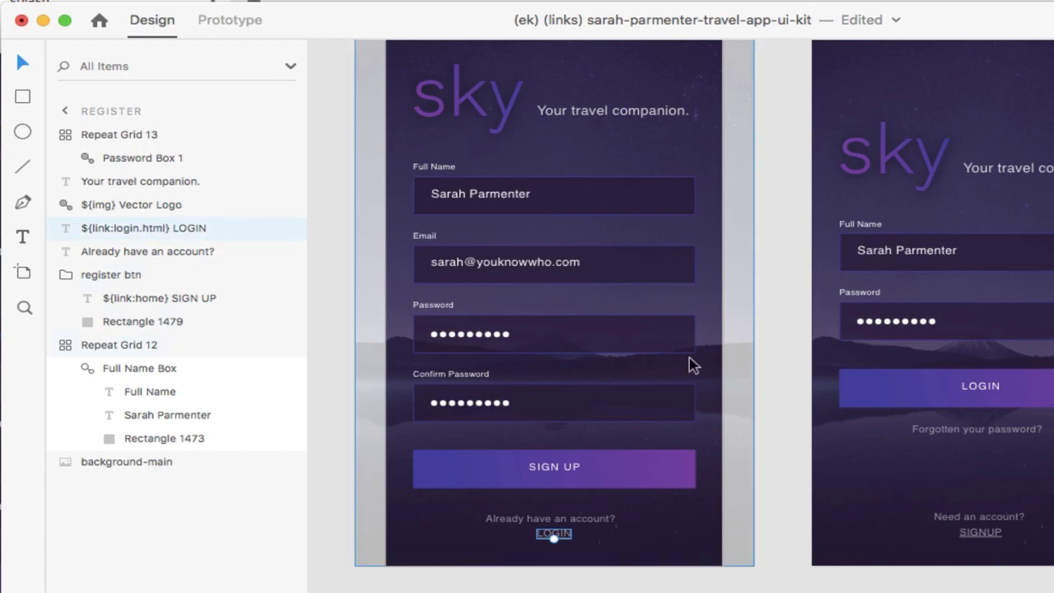
Complete the SIGN UP layer name as ${link:home.html} SIGN UP
{"action": "double_click", "coordinate": [155, 299]}
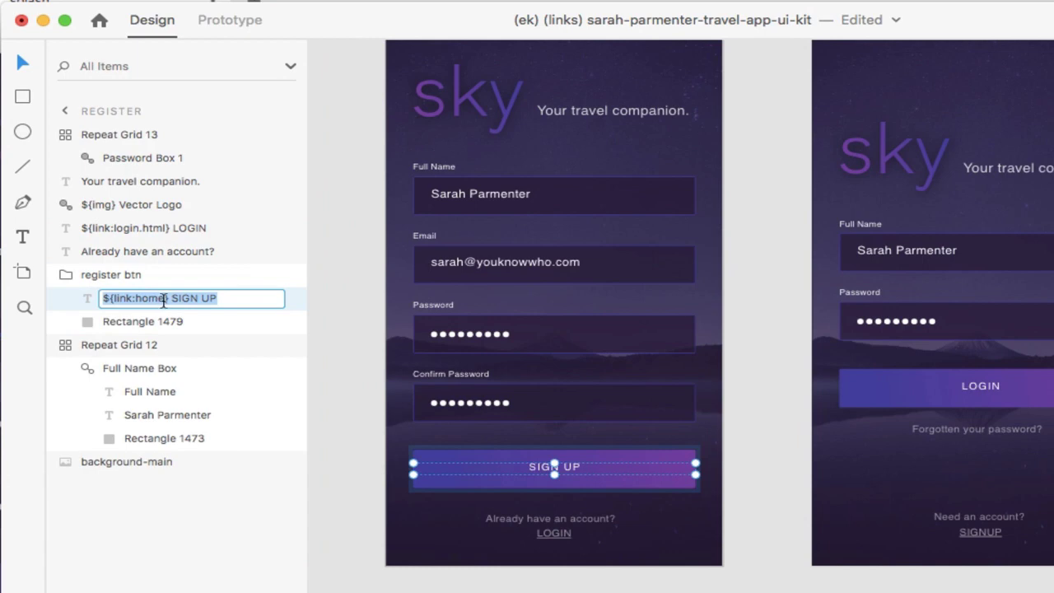
{"action": "left_click", "coordinate": [169, 300]}
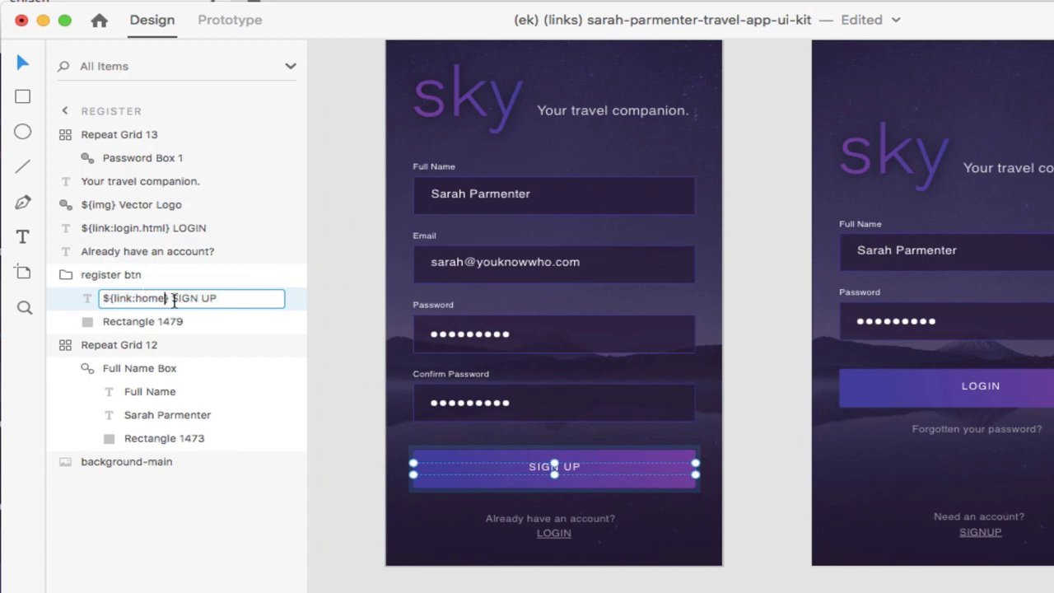
{"action": "type", "text": ".html"}
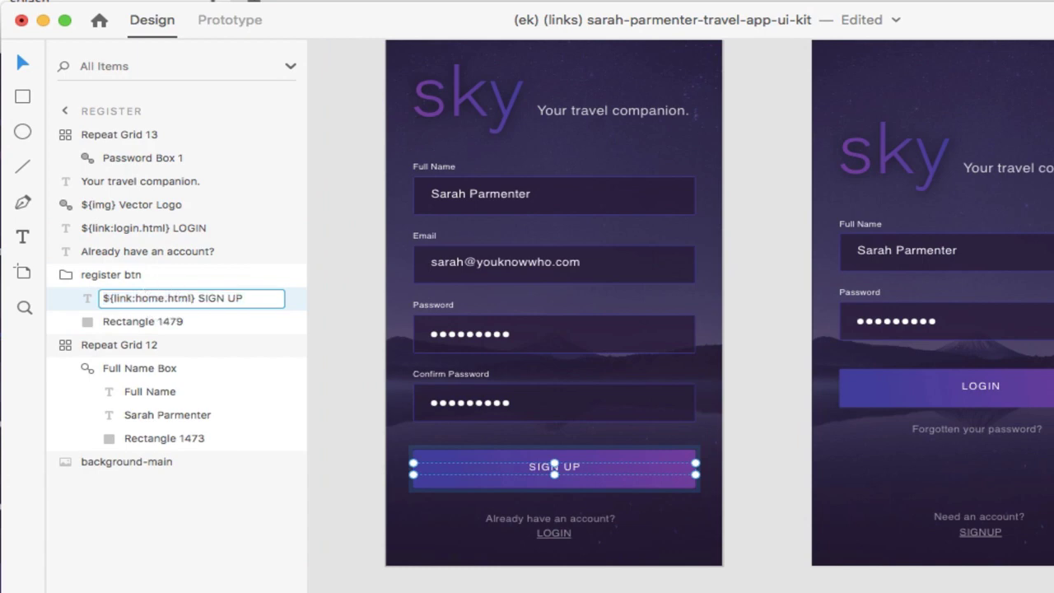
{"action": "key", "text": "Return"}
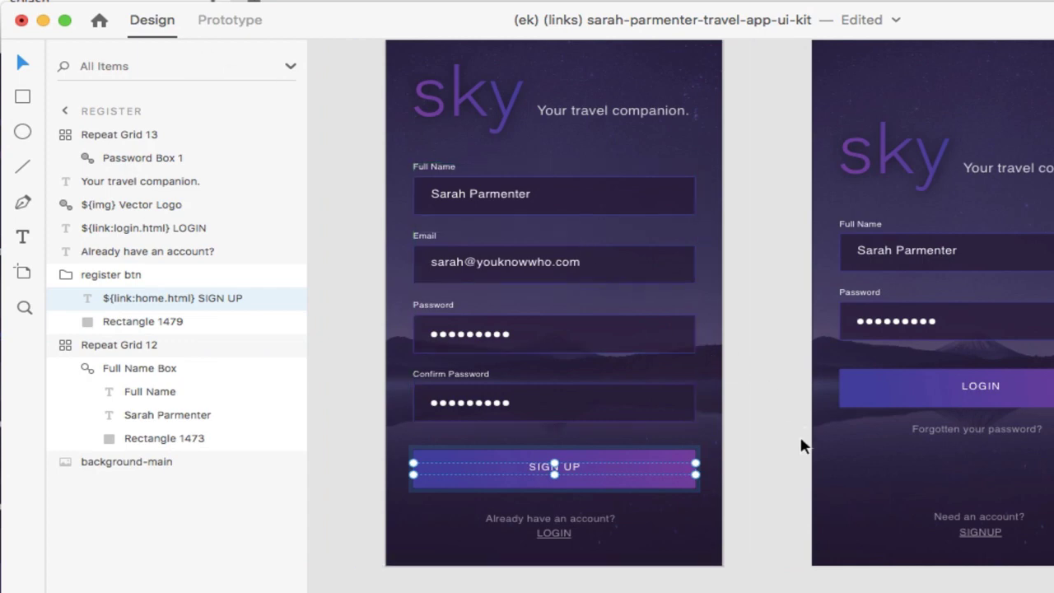
Rename the Login artboard's LOGIN layer to ${link:home.html} LOGIN
{"action": "scroll", "coordinate": [803, 446], "scroll_direction": "right", "scroll_amount": 8}
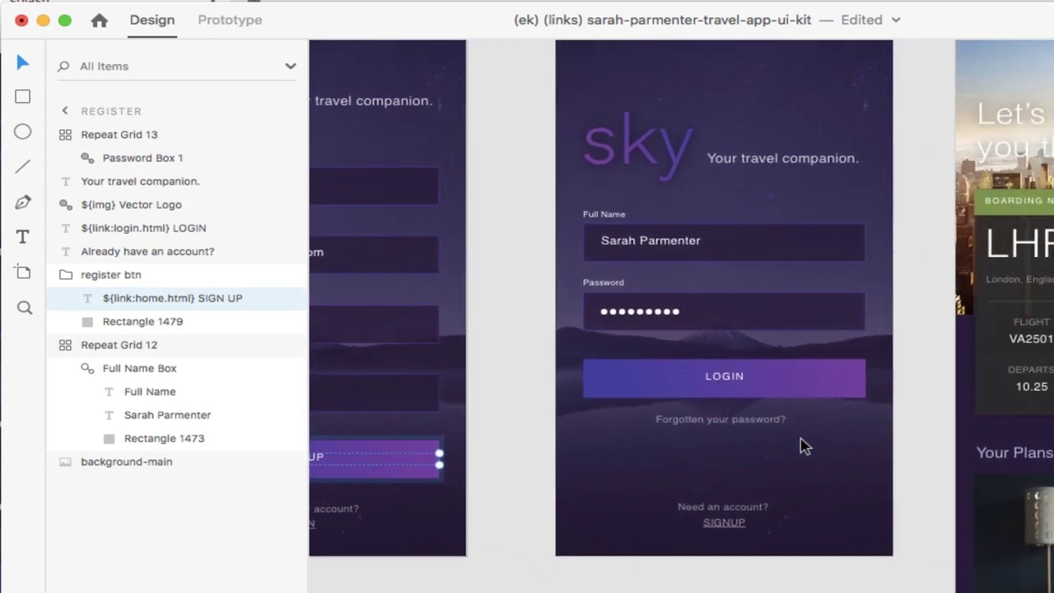
{"action": "scroll", "coordinate": [803, 445], "scroll_direction": "down", "scroll_amount": 1}
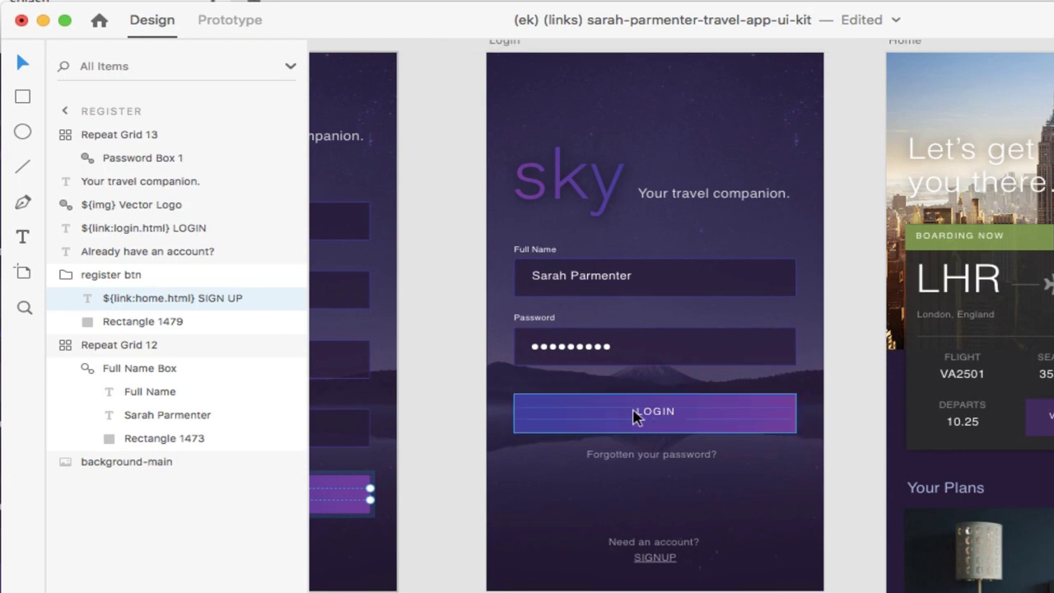
{"action": "left_click", "coordinate": [638, 417]}
{"action": "double_click", "coordinate": [646, 419]}
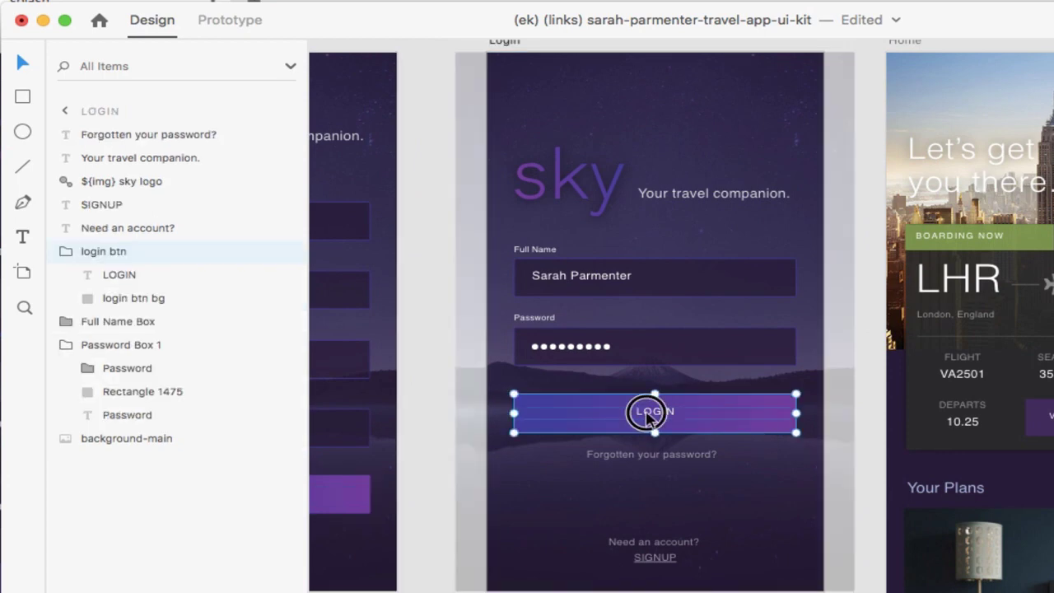
{"action": "double_click", "coordinate": [107, 276]}
{"action": "left_click", "coordinate": [107, 278]}
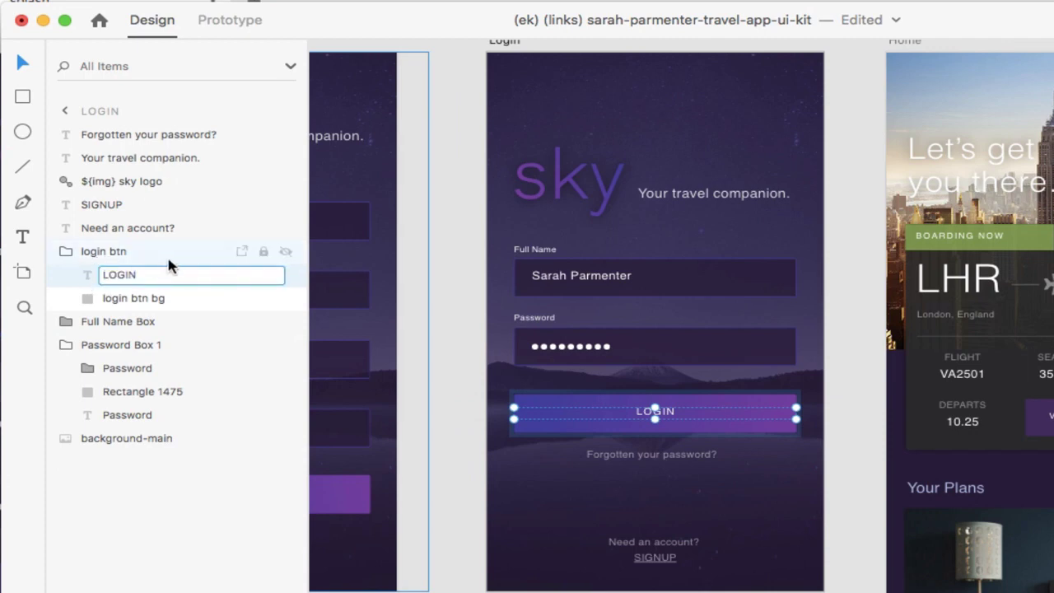
{"action": "type", "text": "${link:"}
{"action": "type", "text": "home.html"}
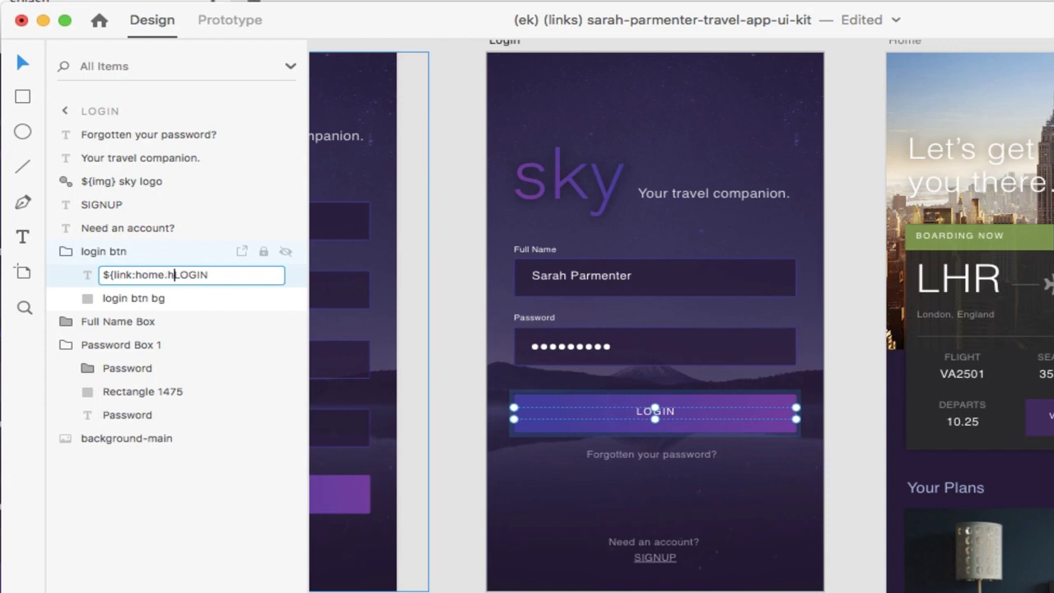
{"action": "type", "text": "}"}
{"action": "key", "text": "Return"}
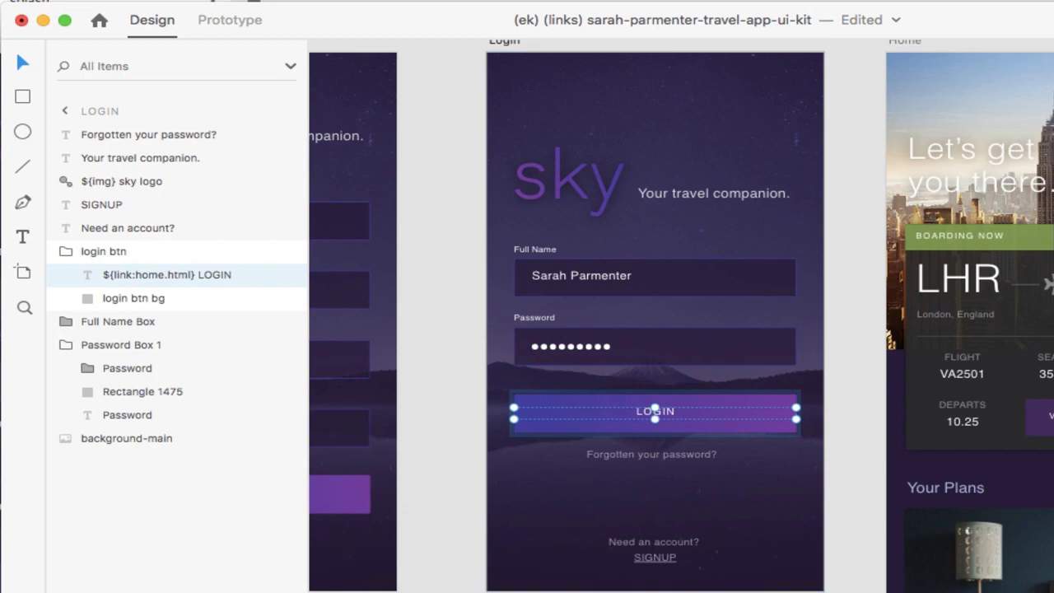
Prefix the SIGNUP layer name with ${link:register}
{"action": "left_click", "coordinate": [659, 561]}
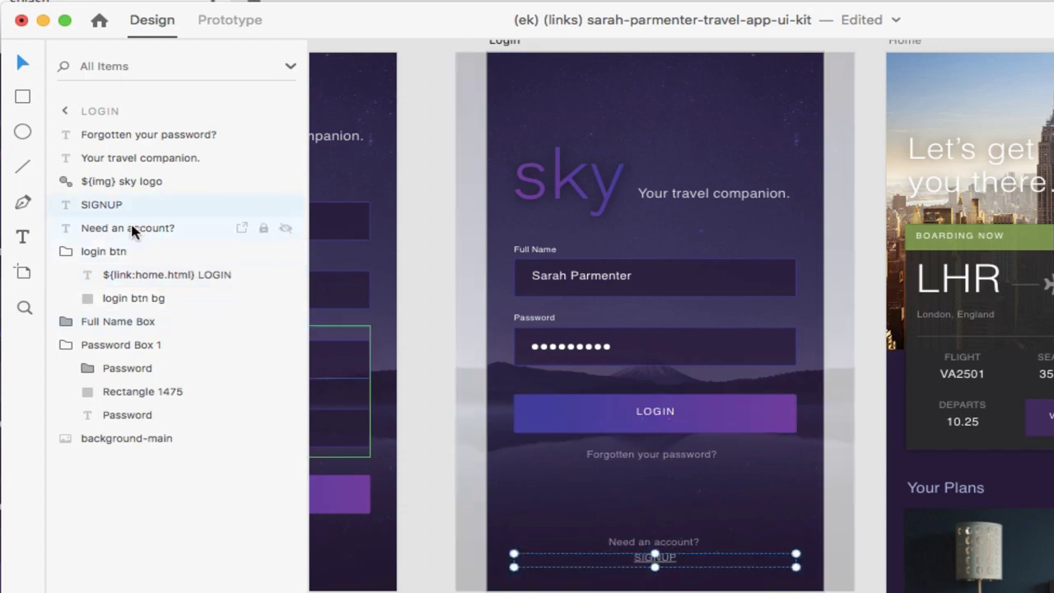
{"action": "left_click", "coordinate": [92, 217]}
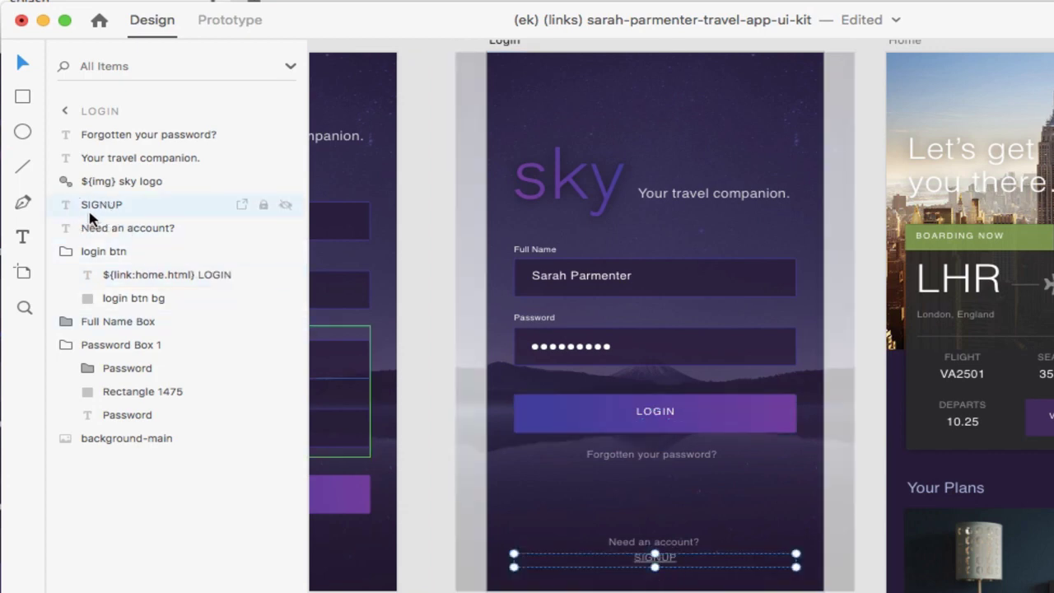
{"action": "double_click", "coordinate": [90, 213]}
{"action": "key", "text": "Left"}
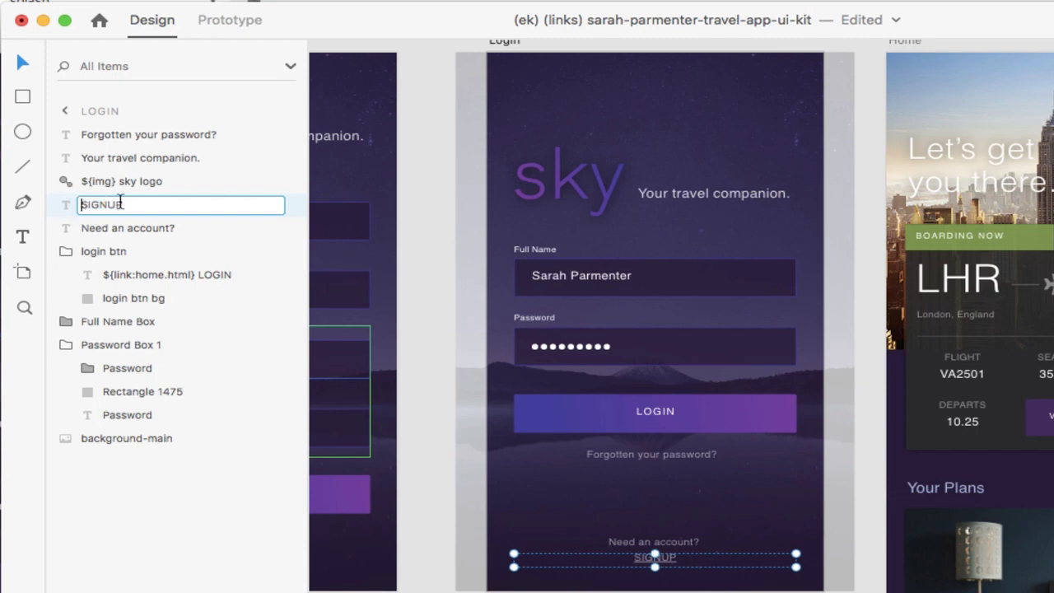
{"action": "type", "text": "${link"}
{"action": "type", "text": ":register"}
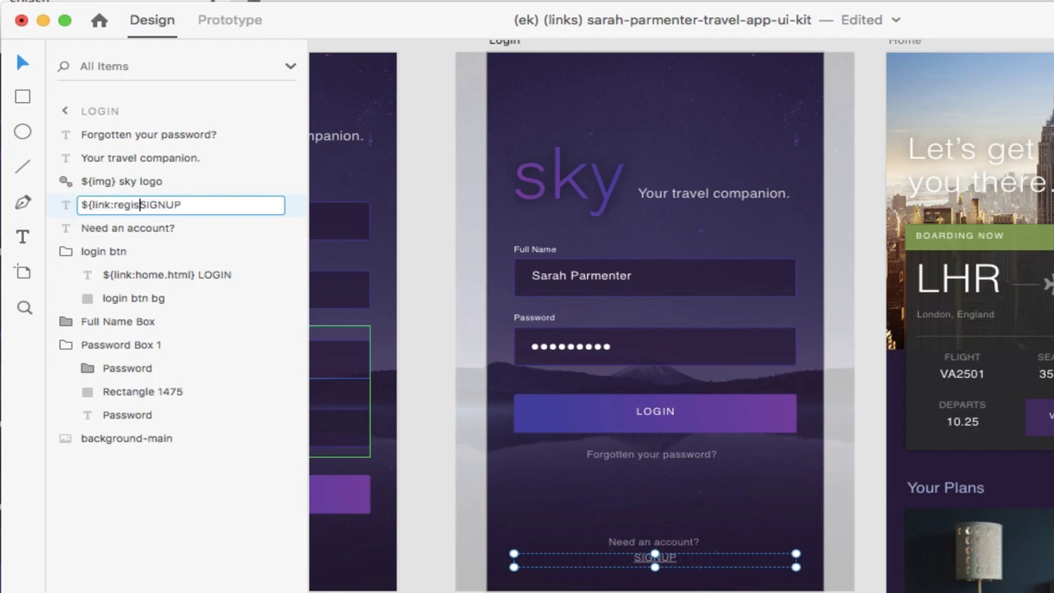
{"action": "type", "text": "}"}
{"action": "key", "text": "Return"}
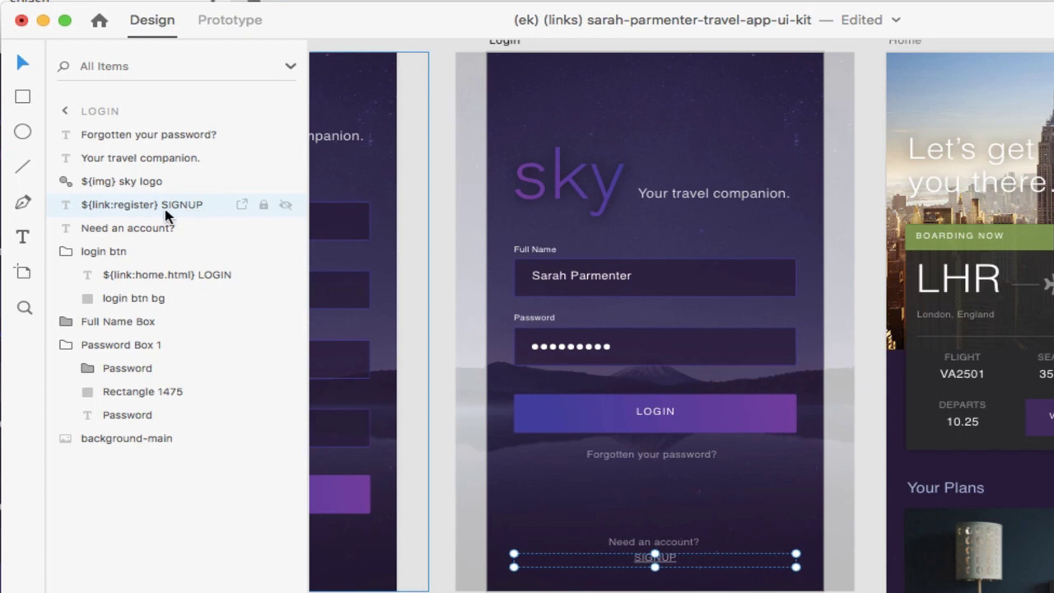
Add .html so the SIGNUP layer reads ${link:register.html} SIGNUP
{"action": "left_click", "coordinate": [153, 207]}
{"action": "left_click", "coordinate": [152, 207]}
{"action": "left_click", "coordinate": [155, 206]}
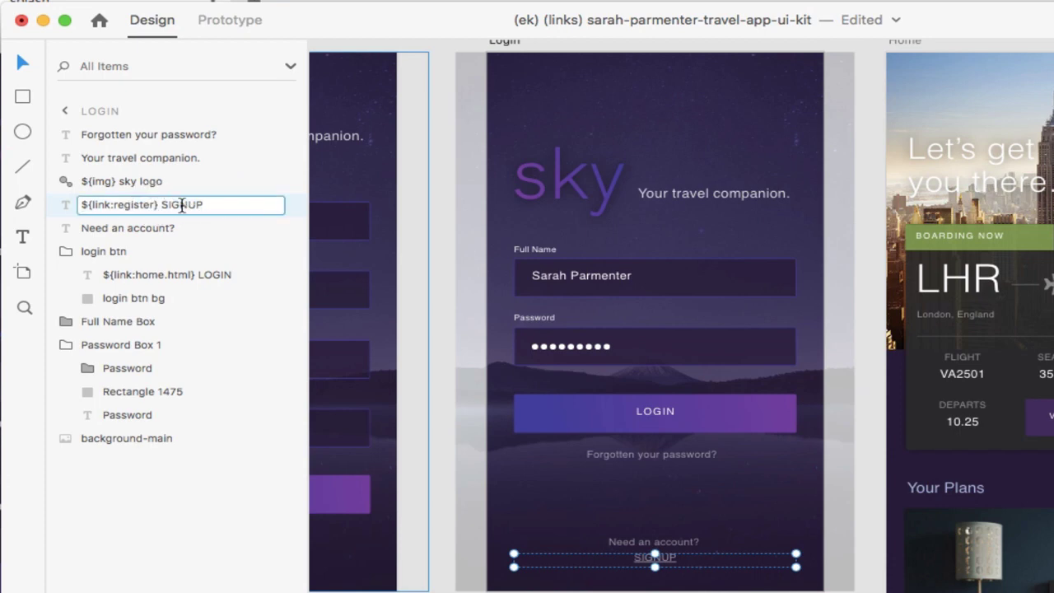
{"action": "type", "text": ".html"}
{"action": "key", "text": "Return"}
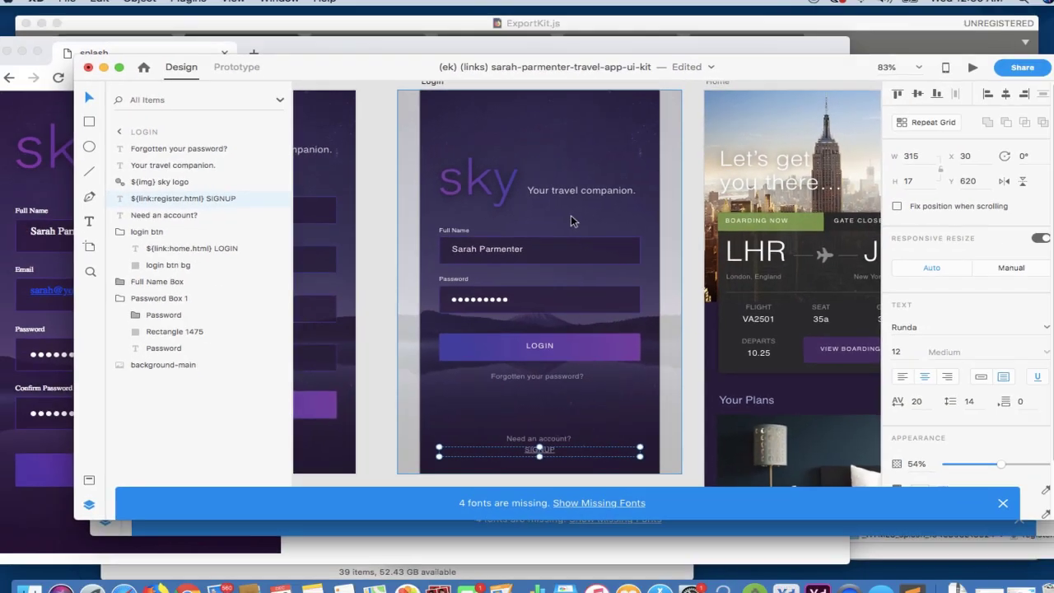
Zoom out, clear the selection, and run Export Now > HTML5 on all artboards
{"action": "scroll", "coordinate": [556, 218], "scroll_direction": "right", "scroll_amount": 5}
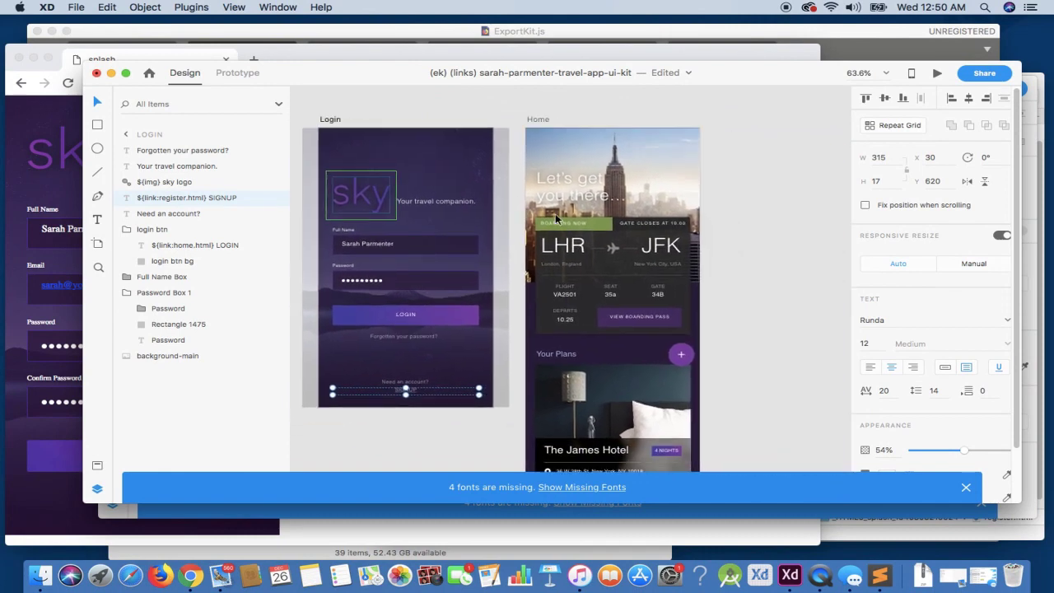
{"action": "scroll", "coordinate": [556, 219], "scroll_direction": "down", "scroll_amount": 5}
{"action": "scroll", "coordinate": [555, 218], "scroll_direction": "left", "scroll_amount": 8}
{"action": "scroll", "coordinate": [555, 218], "scroll_direction": "up", "scroll_amount": 3}
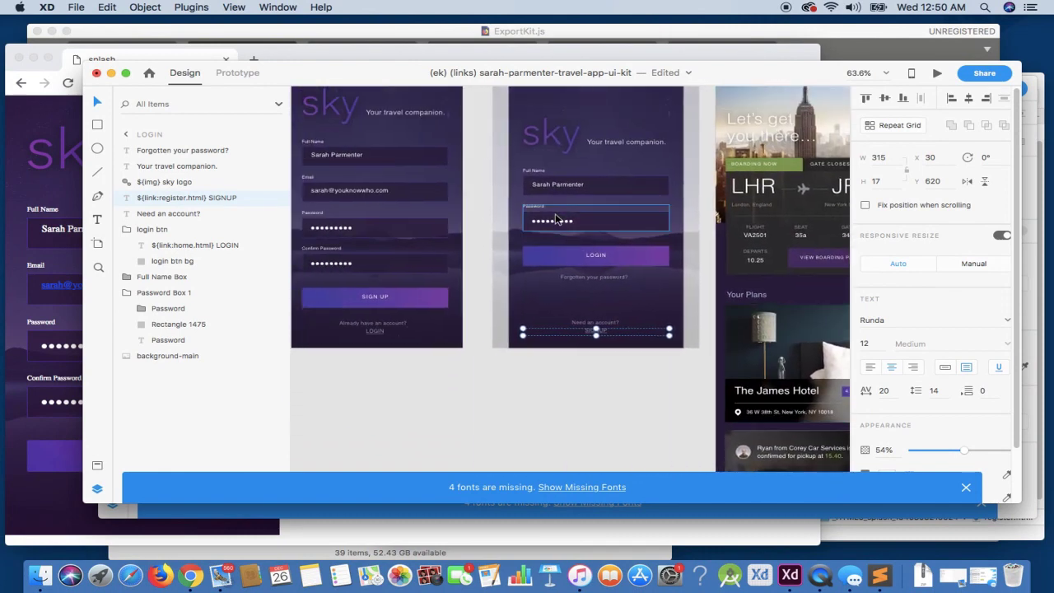
{"action": "scroll", "coordinate": [556, 218], "scroll_direction": "down", "scroll_amount": 5}
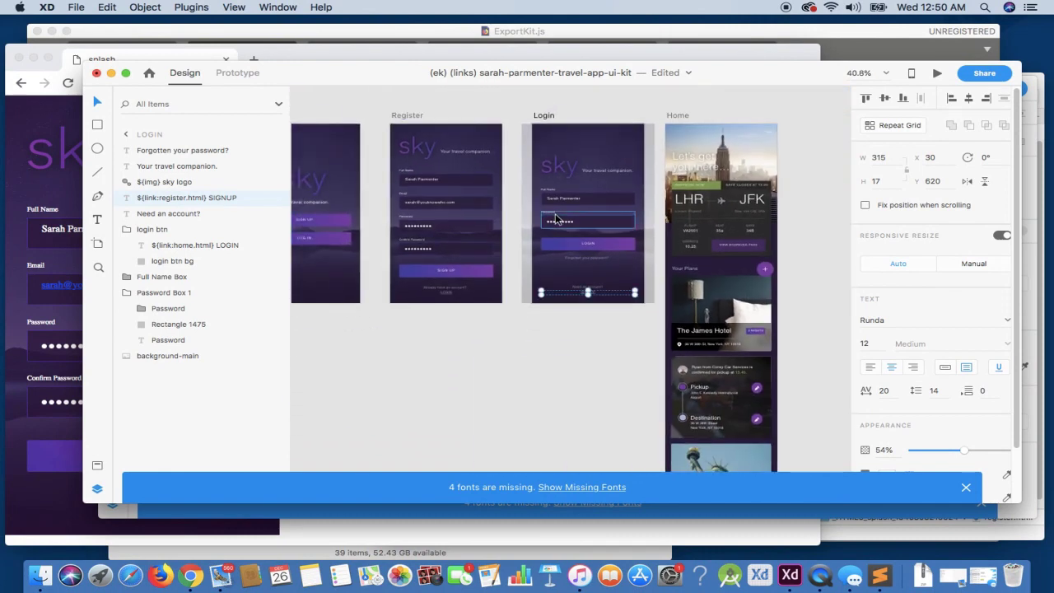
{"action": "left_click", "coordinate": [194, 8]}
{"action": "mouse_move", "coordinate": [239, 23]}
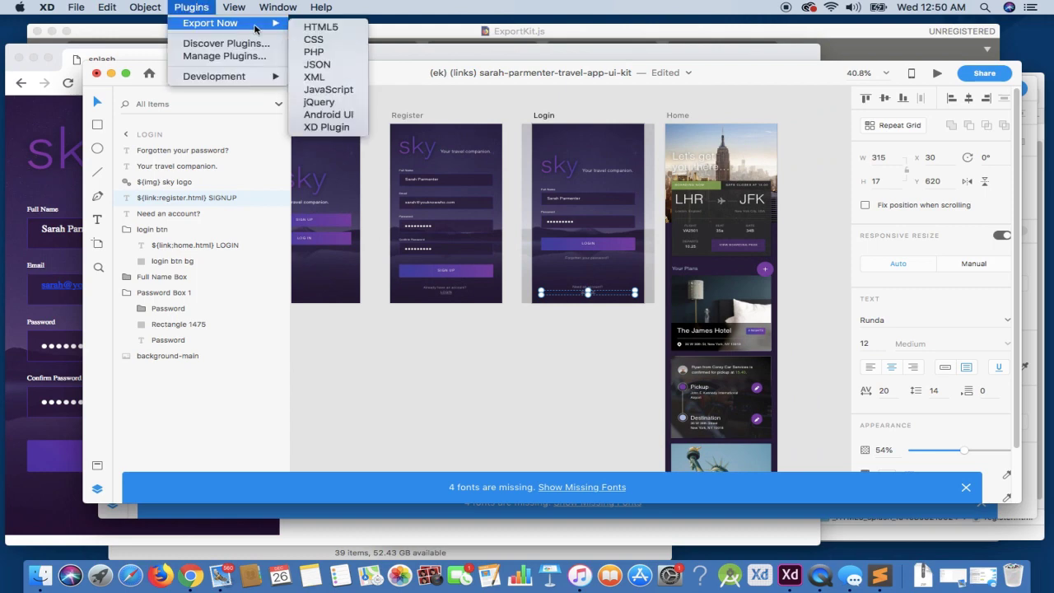
{"action": "left_click", "coordinate": [440, 381]}
{"action": "left_click", "coordinate": [440, 381]}
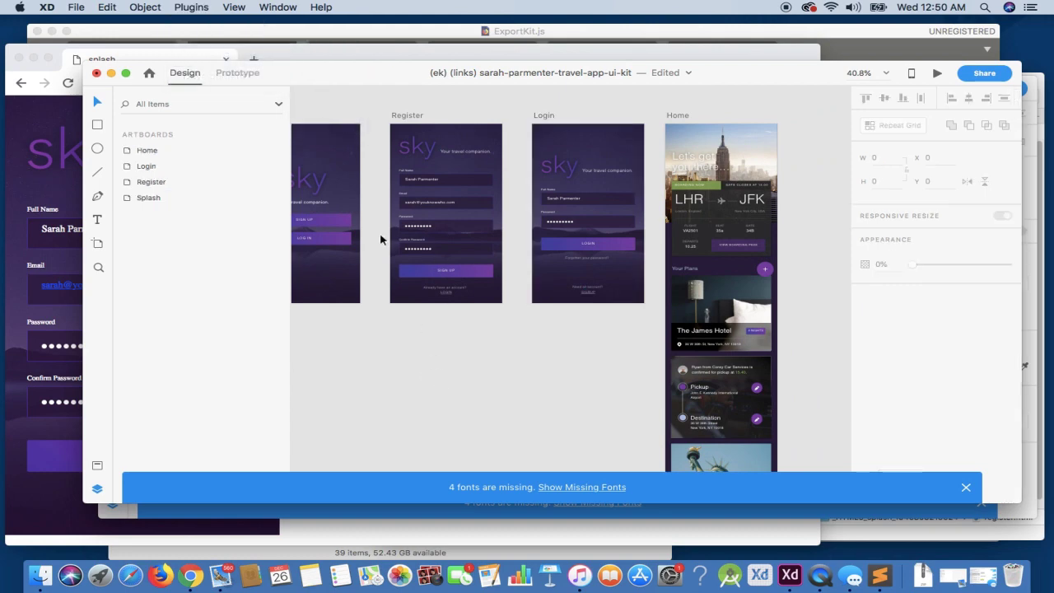
{"action": "left_click", "coordinate": [195, 8]}
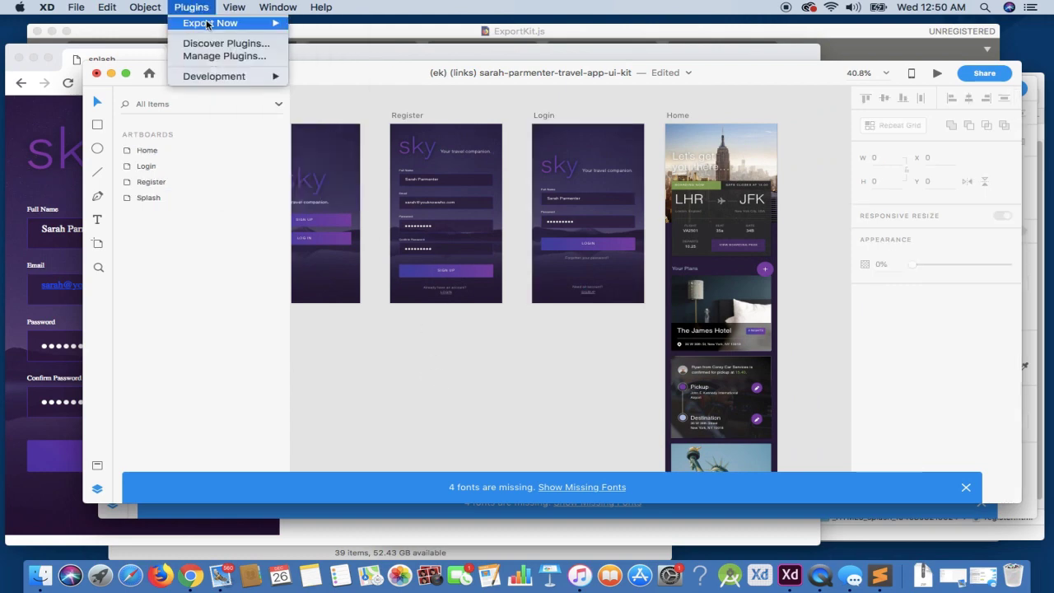
{"action": "mouse_move", "coordinate": [247, 23]}
{"action": "left_click", "coordinate": [322, 27]}
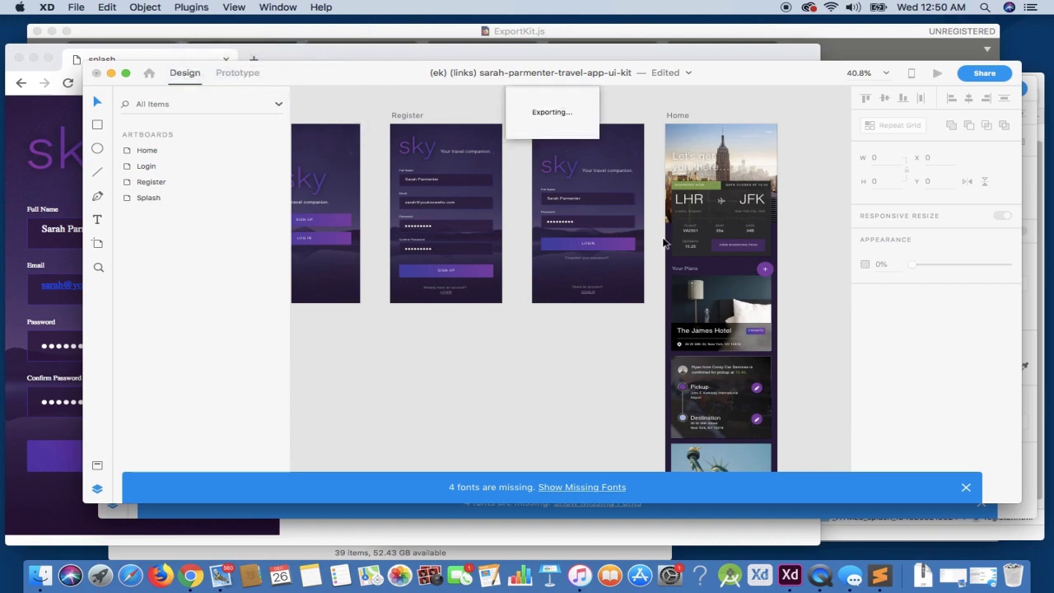
Accept ekxd_example_templates as destination and open the newest export's splash.html in Chrome
{"action": "left_click", "coordinate": [901, 398]}
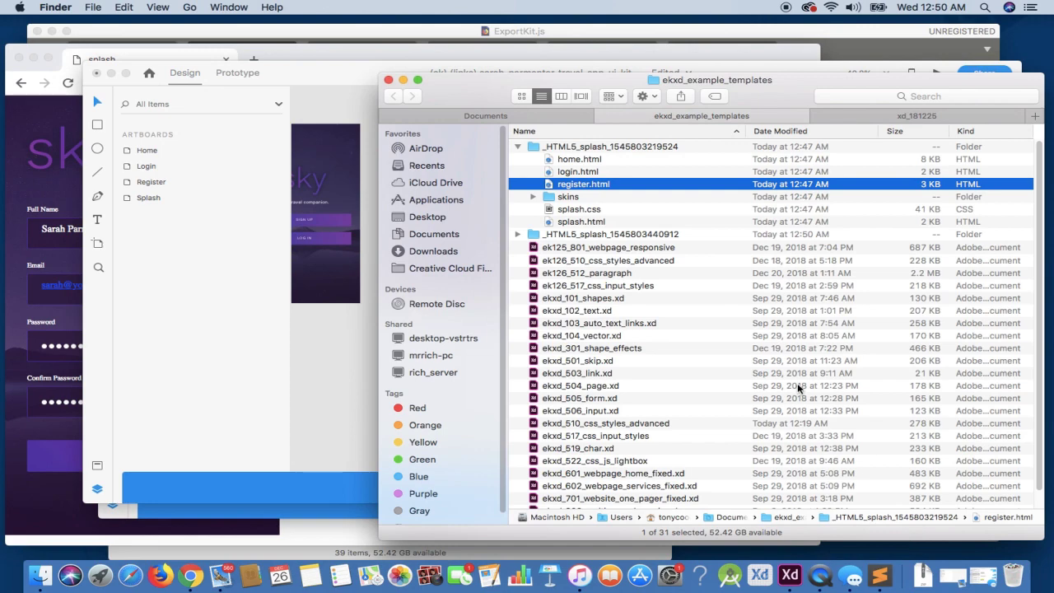
{"action": "left_click", "coordinate": [533, 147]}
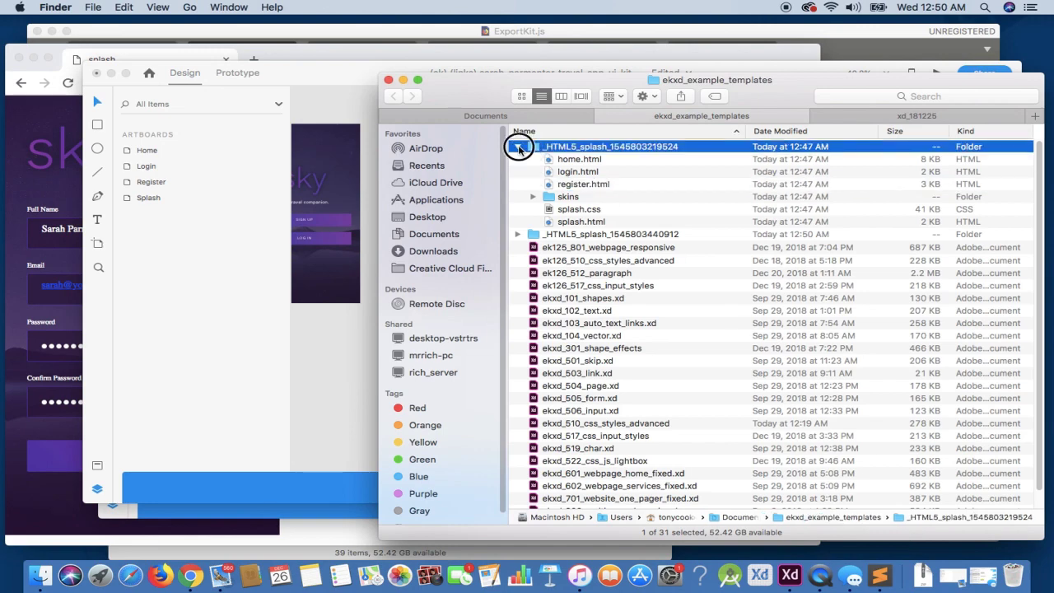
{"action": "left_click", "coordinate": [517, 146]}
{"action": "left_click", "coordinate": [517, 159]}
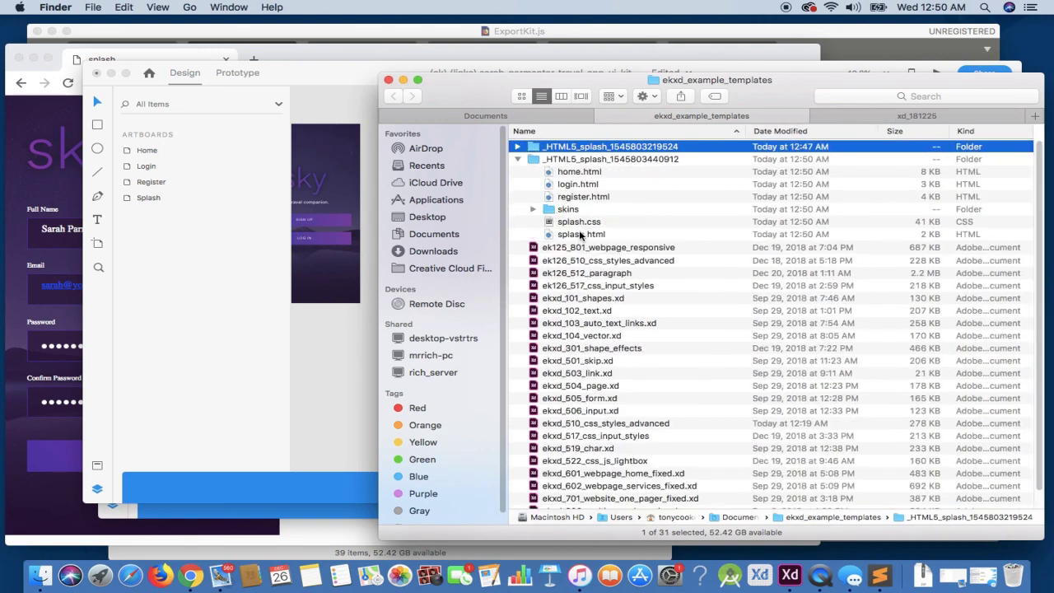
{"action": "left_click_drag", "start_coordinate": [580, 235], "coordinate": [66, 363]}
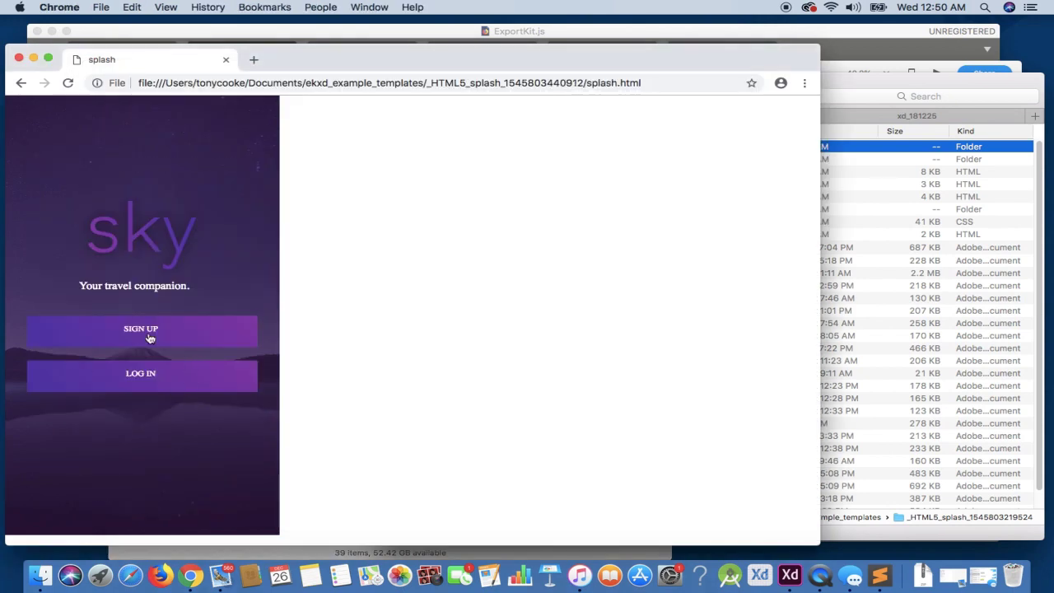
Test SIGN UP, Back, LOG IN and the LOGIN links between splash, register and login pages
{"action": "left_click", "coordinate": [143, 332]}
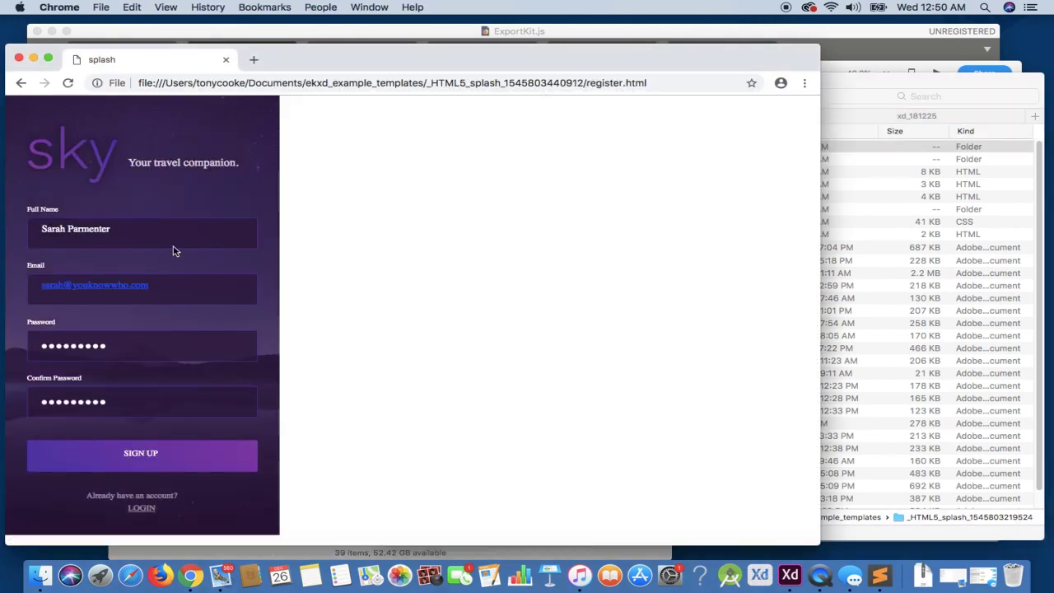
{"action": "left_click", "coordinate": [22, 83]}
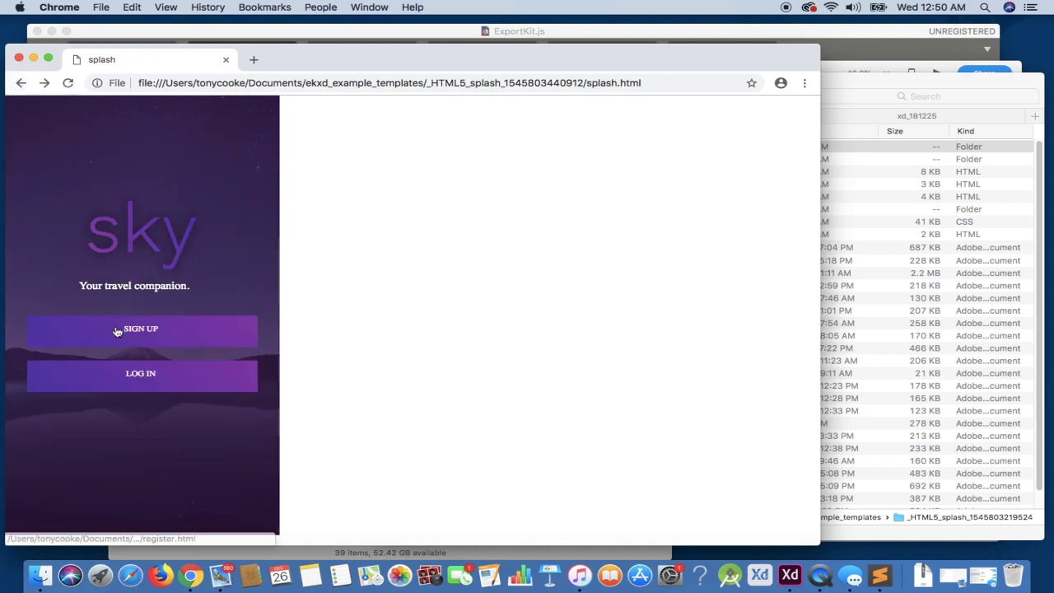
{"action": "left_click", "coordinate": [139, 378]}
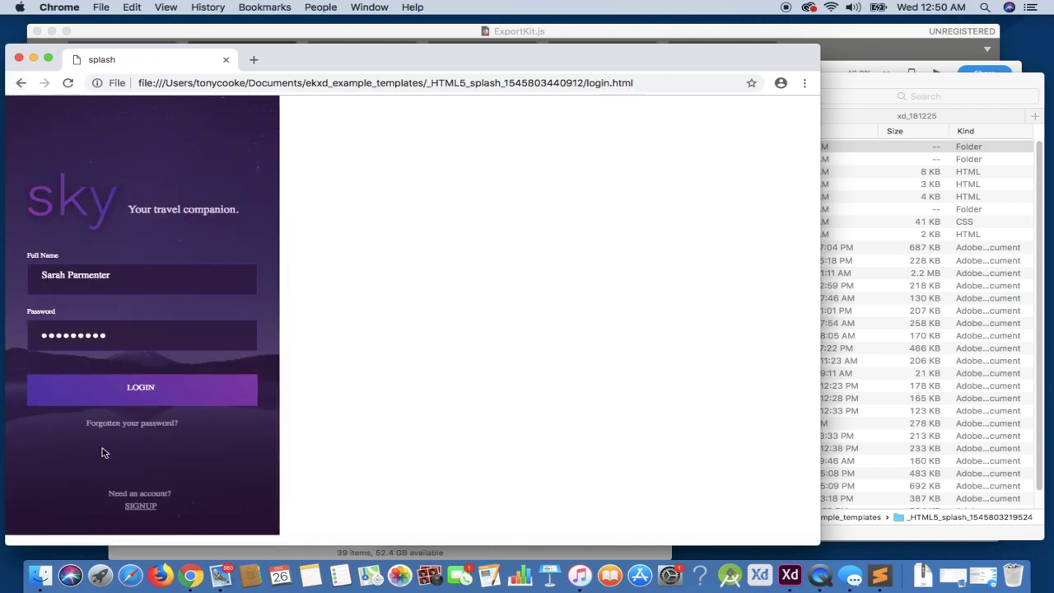
{"action": "left_click", "coordinate": [140, 508]}
{"action": "left_click", "coordinate": [141, 510]}
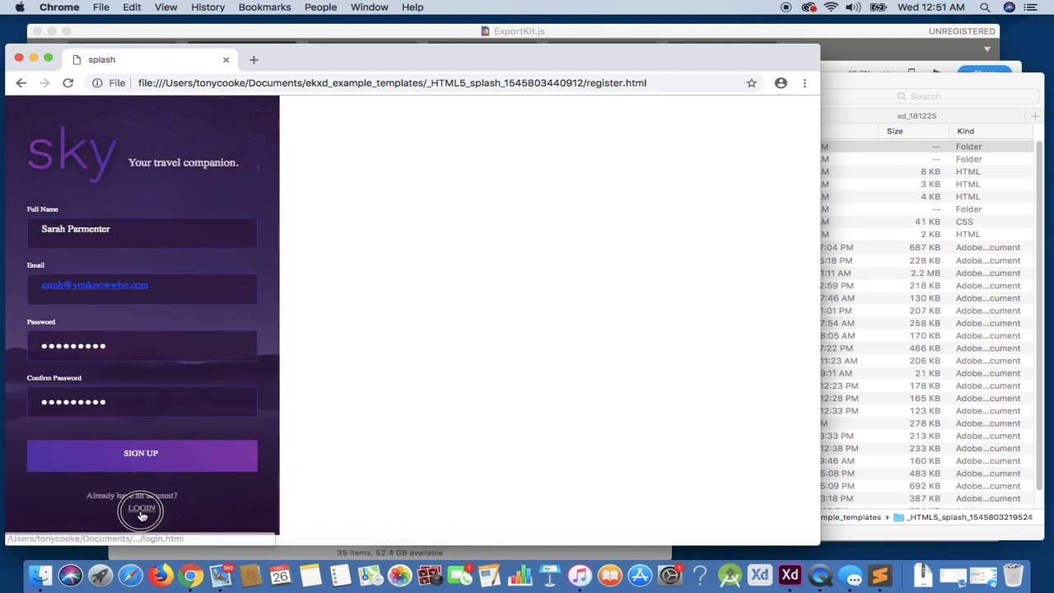
{"action": "left_click", "coordinate": [141, 509]}
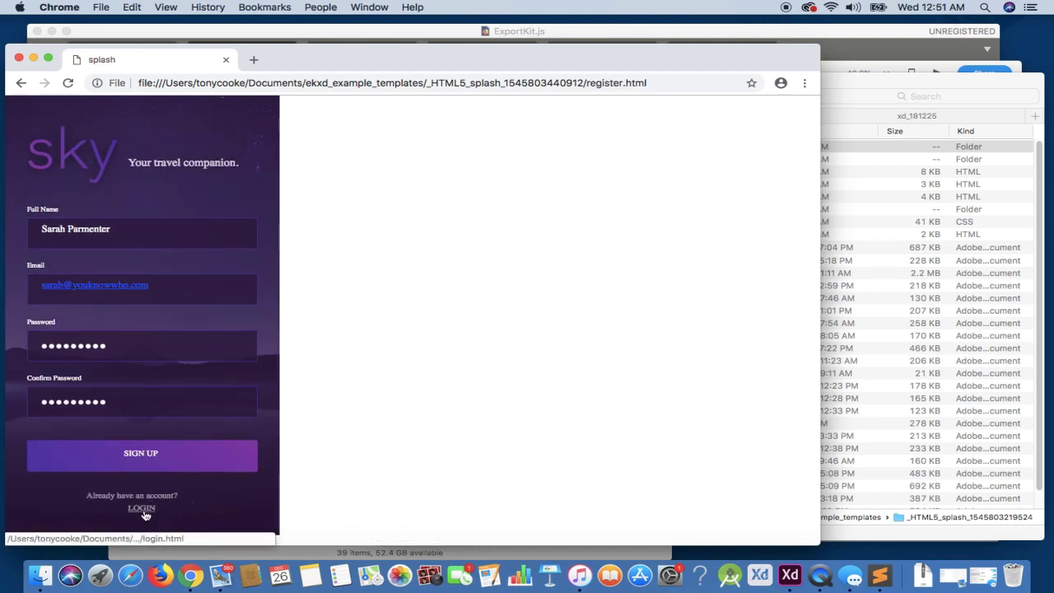
Go from login to register, then SIGN UP to reach home.html and scroll it
{"action": "left_click", "coordinate": [144, 511]}
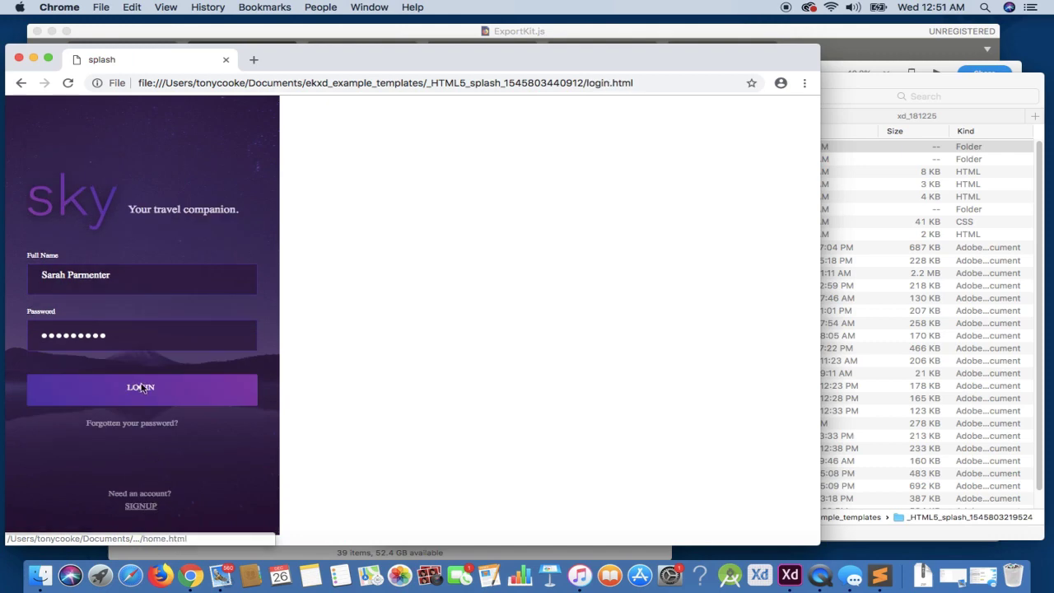
{"action": "left_click", "coordinate": [151, 508]}
{"action": "left_click", "coordinate": [143, 460]}
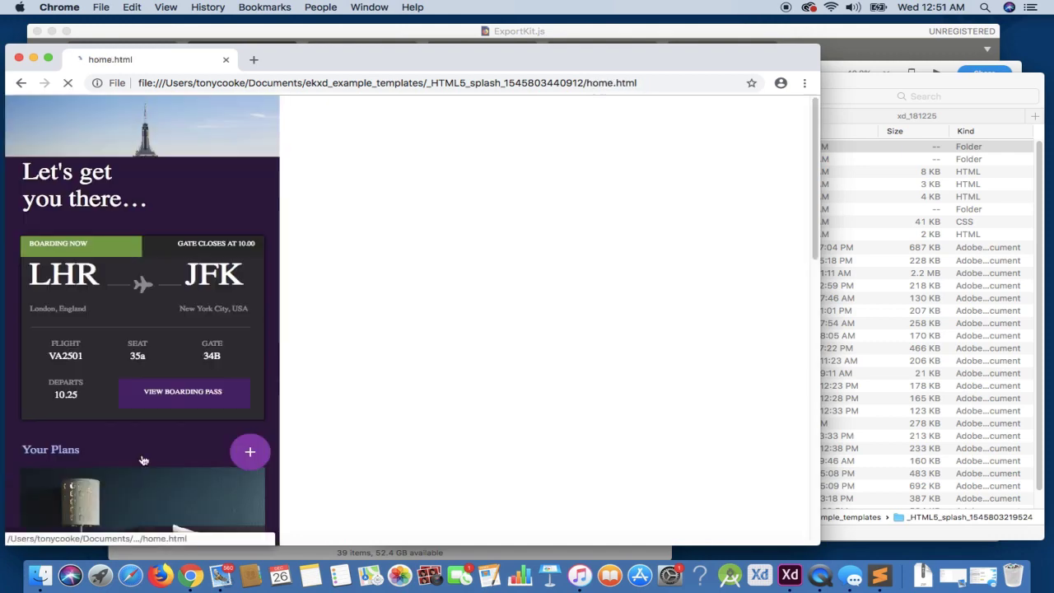
{"action": "scroll", "coordinate": [107, 412], "scroll_direction": "down", "scroll_amount": 10}
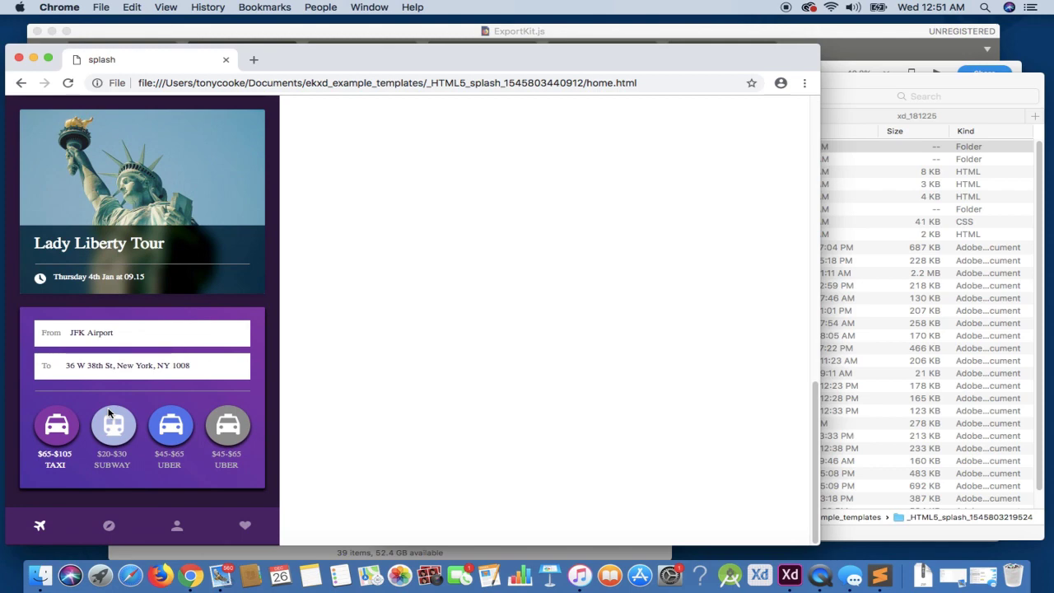
{"action": "scroll", "coordinate": [108, 412], "scroll_direction": "up", "scroll_amount": 10}
{"action": "scroll", "coordinate": [107, 412], "scroll_direction": "up", "scroll_amount": 3}
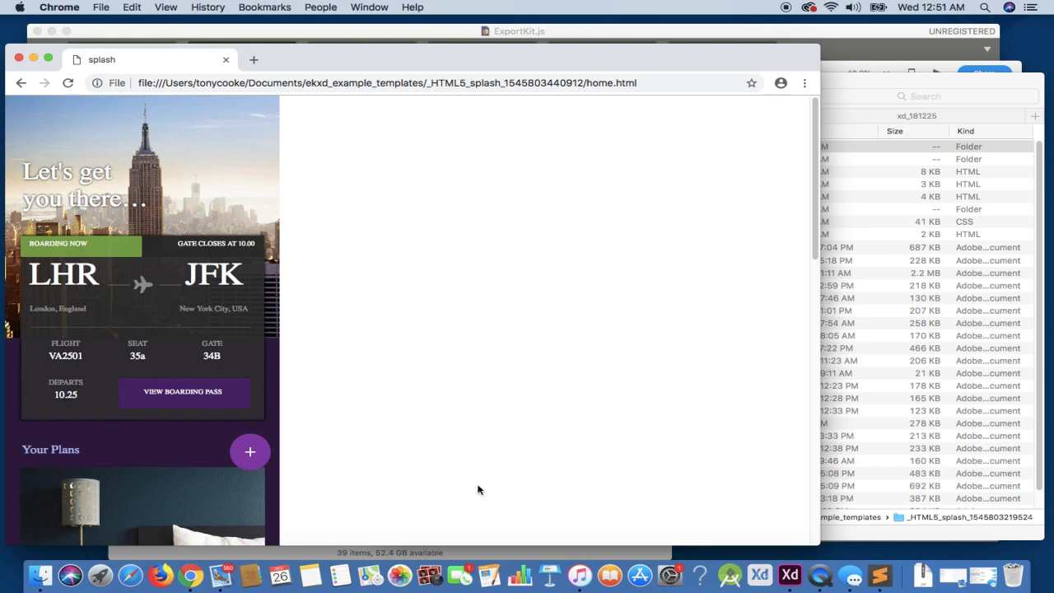
{"action": "left_click", "coordinate": [792, 574]}
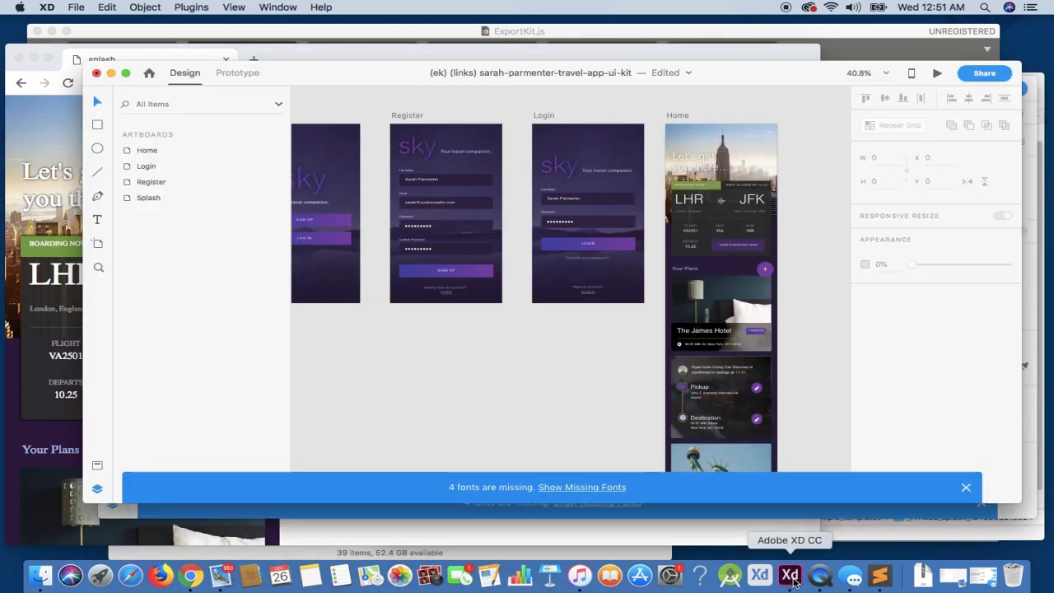
{"action": "scroll", "coordinate": [509, 409], "scroll_direction": "down", "scroll_amount": 5}
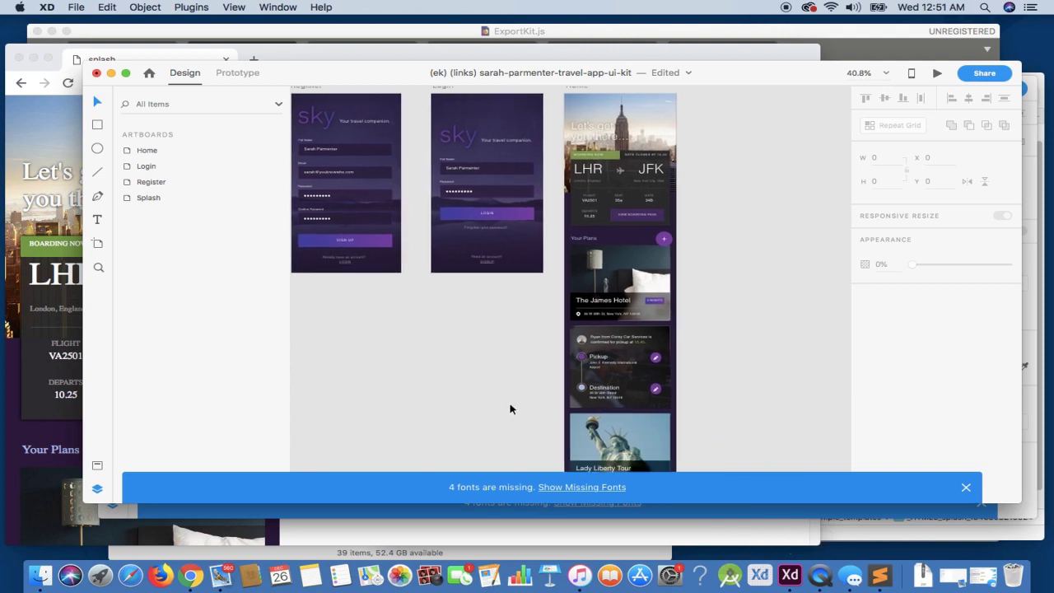
{"action": "scroll", "coordinate": [509, 408], "scroll_direction": "up", "scroll_amount": 4}
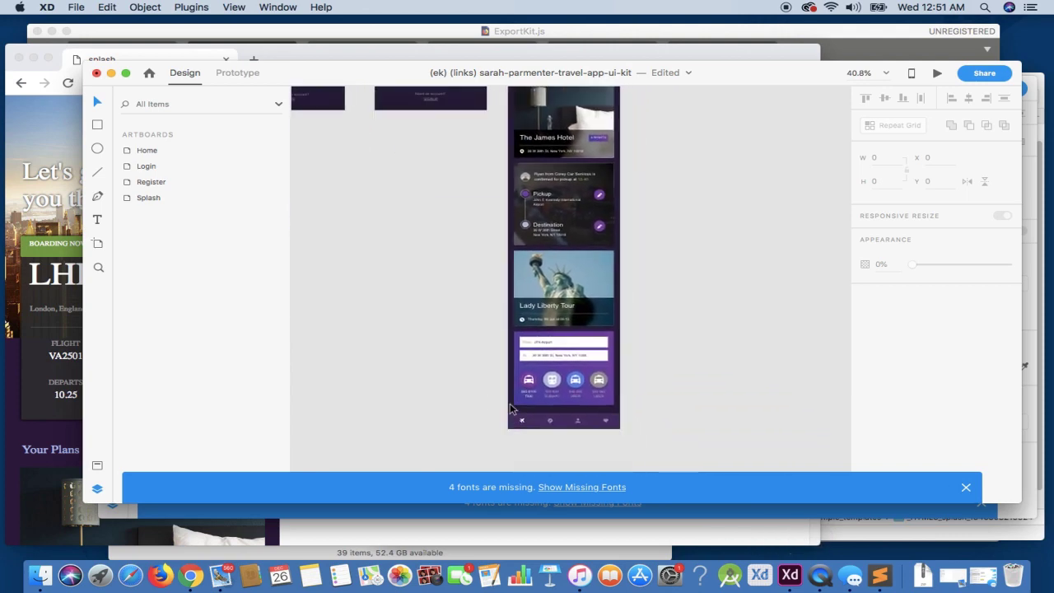
{"action": "scroll", "coordinate": [510, 409], "scroll_direction": "up", "scroll_amount": 2}
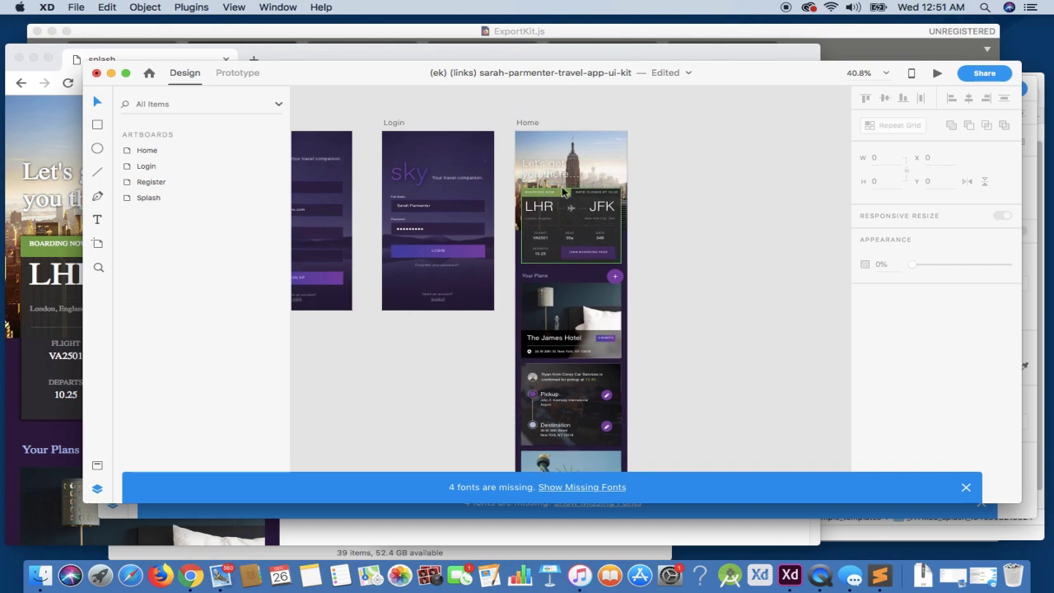
{"action": "scroll", "coordinate": [560, 397], "scroll_direction": "down", "scroll_amount": 3}
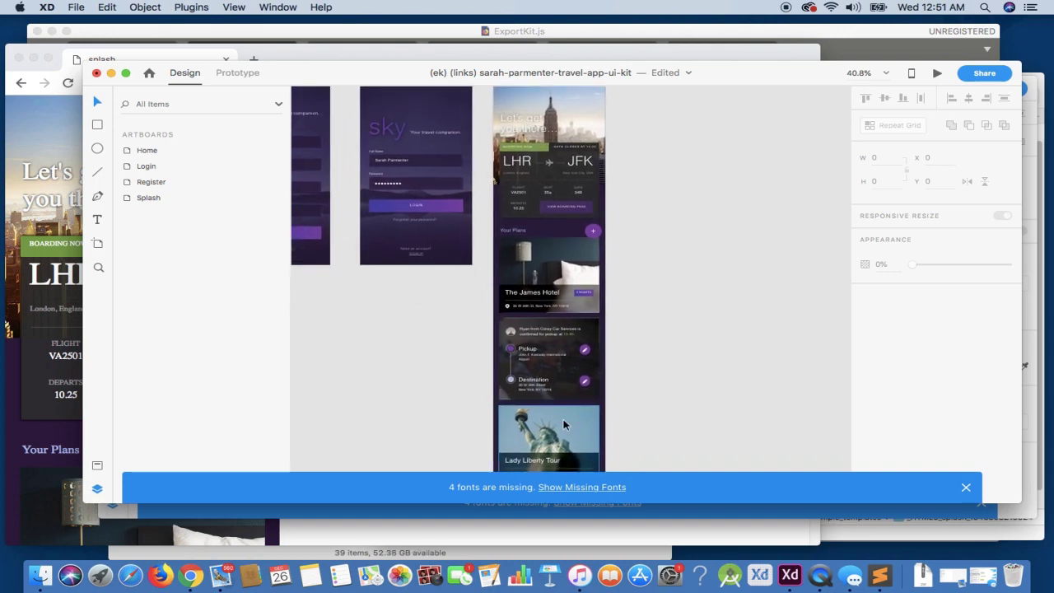
{"action": "left_click", "coordinate": [562, 421]}
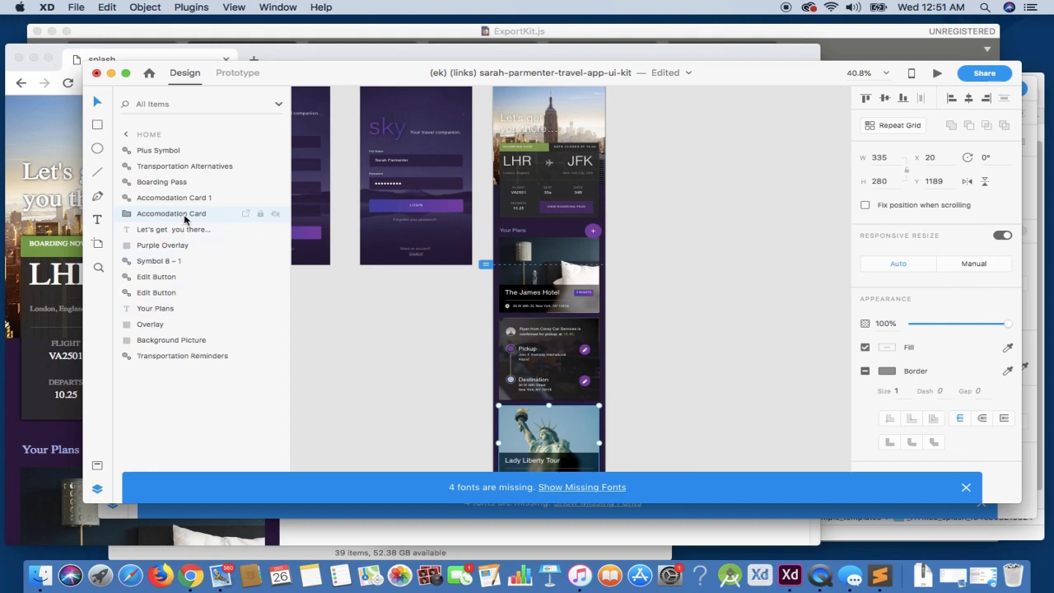
{"action": "left_click", "coordinate": [541, 332]}
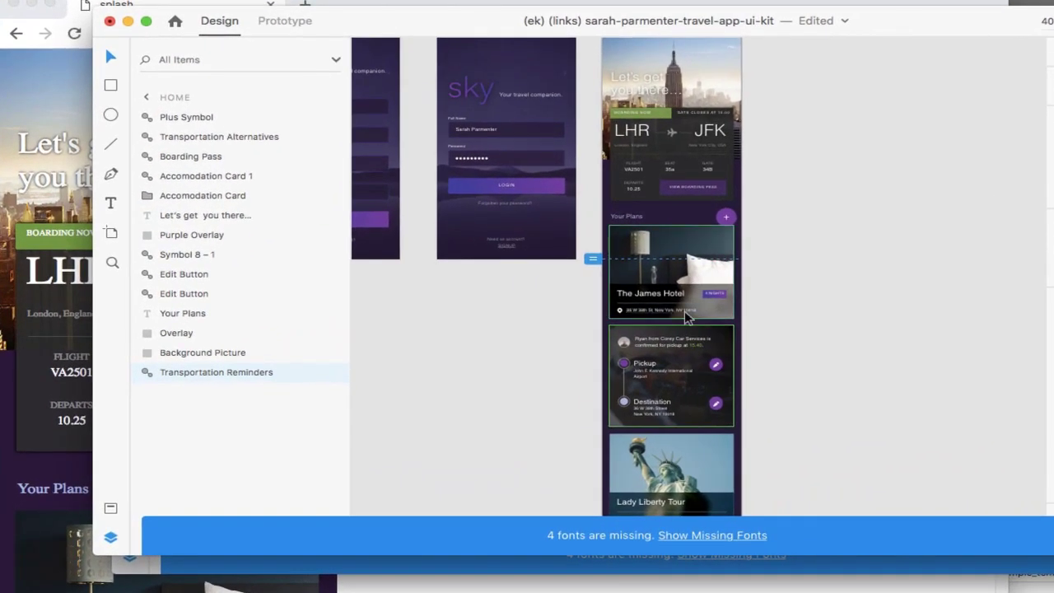
{"action": "left_click", "coordinate": [665, 240]}
{"action": "scroll", "coordinate": [665, 240], "scroll_direction": "down", "scroll_amount": 3}
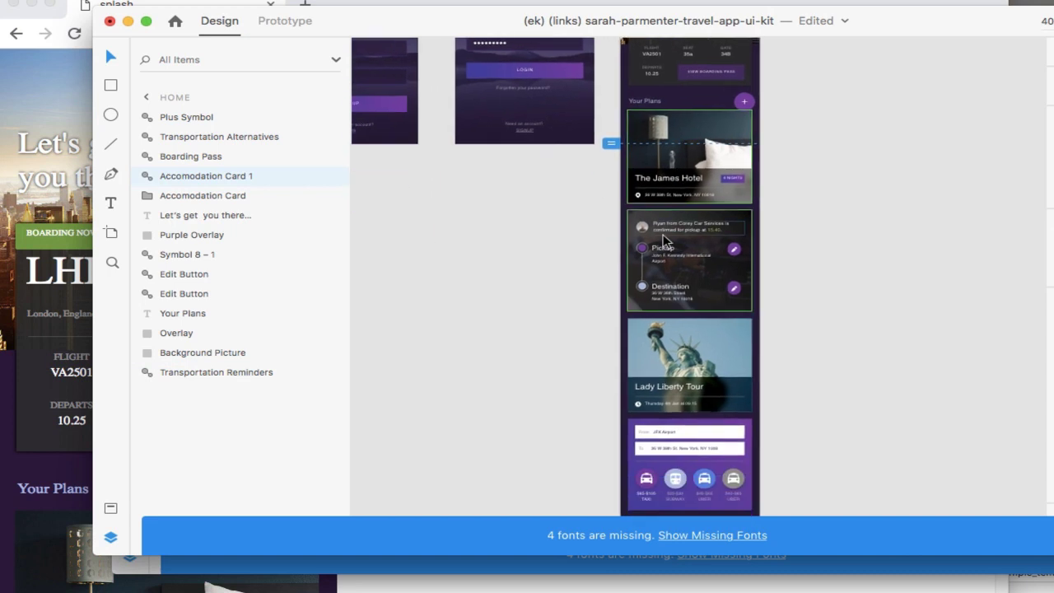
{"action": "left_click", "coordinate": [669, 435]}
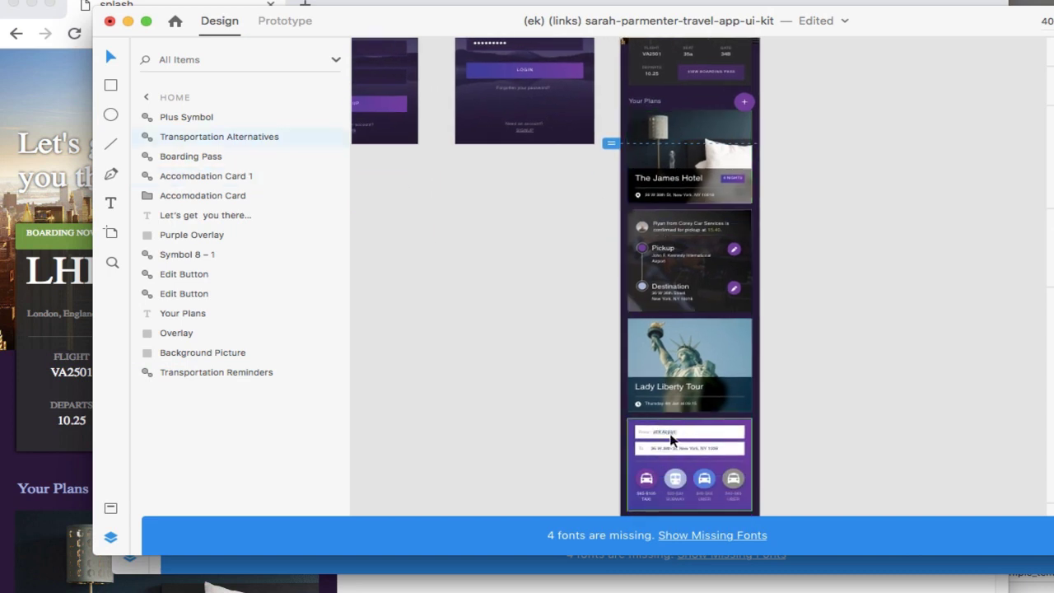
{"action": "left_click", "coordinate": [668, 344]}
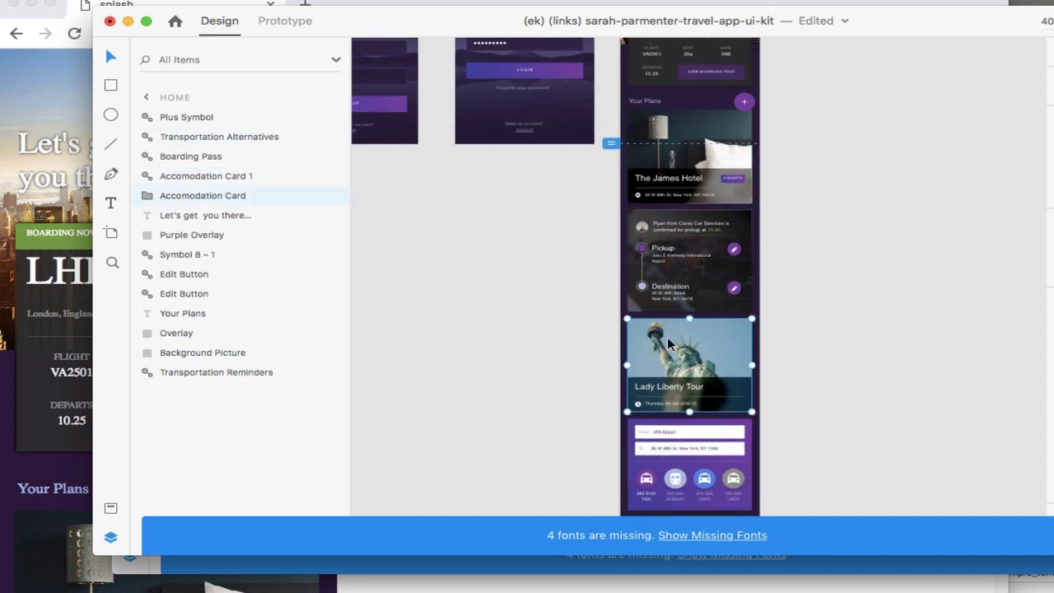
{"action": "double_click", "coordinate": [241, 196]}
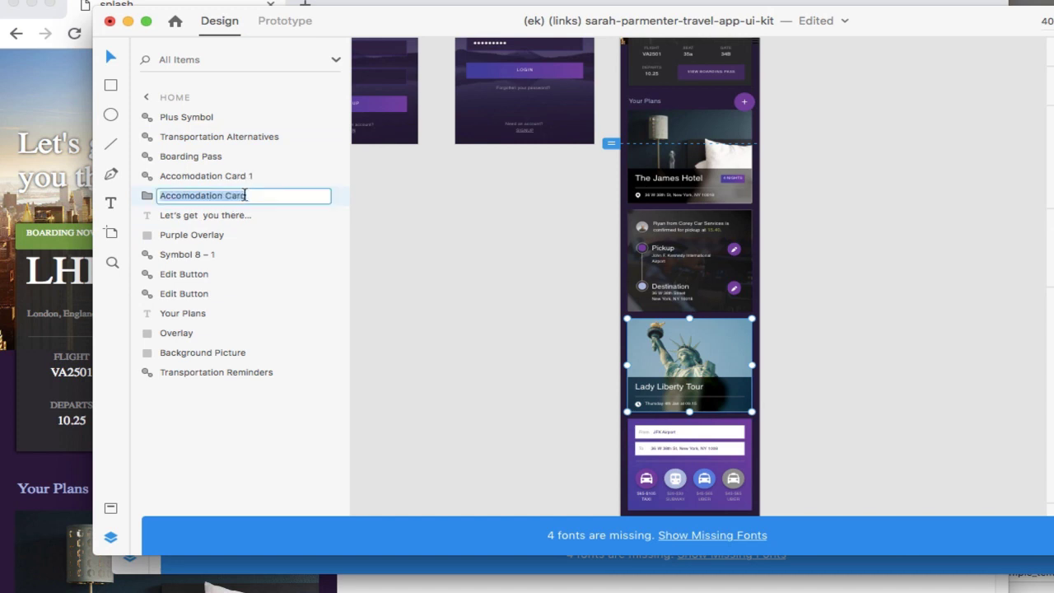
{"action": "left_click", "coordinate": [428, 245]}
{"action": "scroll", "coordinate": [651, 165], "scroll_direction": "up", "scroll_amount": 3}
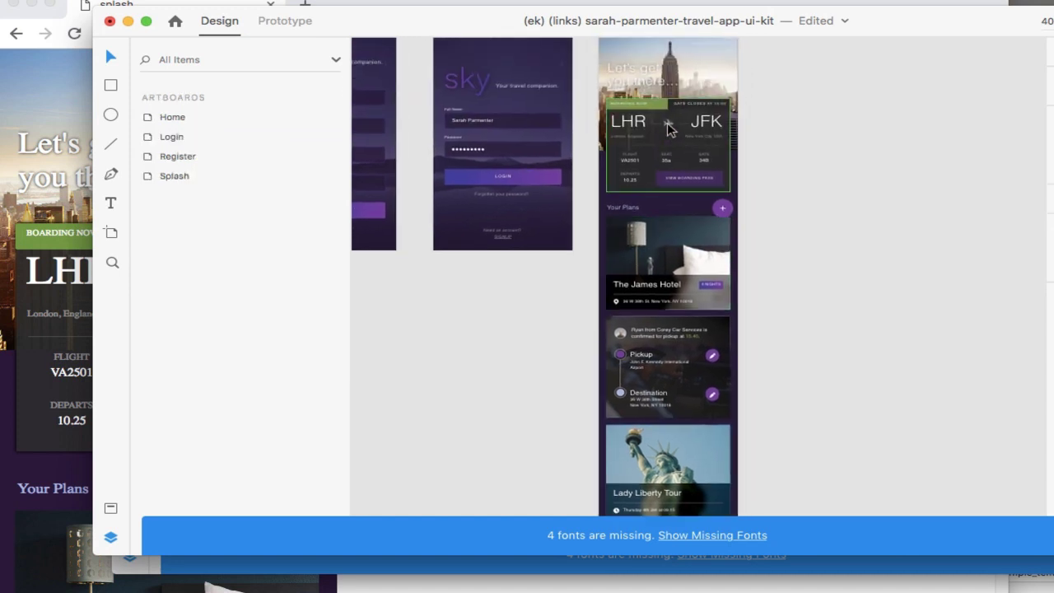
Collapse Boarding Pass, select the "Let's get you there..." headline on Home and zoom in
{"action": "left_click", "coordinate": [659, 107]}
{"action": "double_click", "coordinate": [649, 105]}
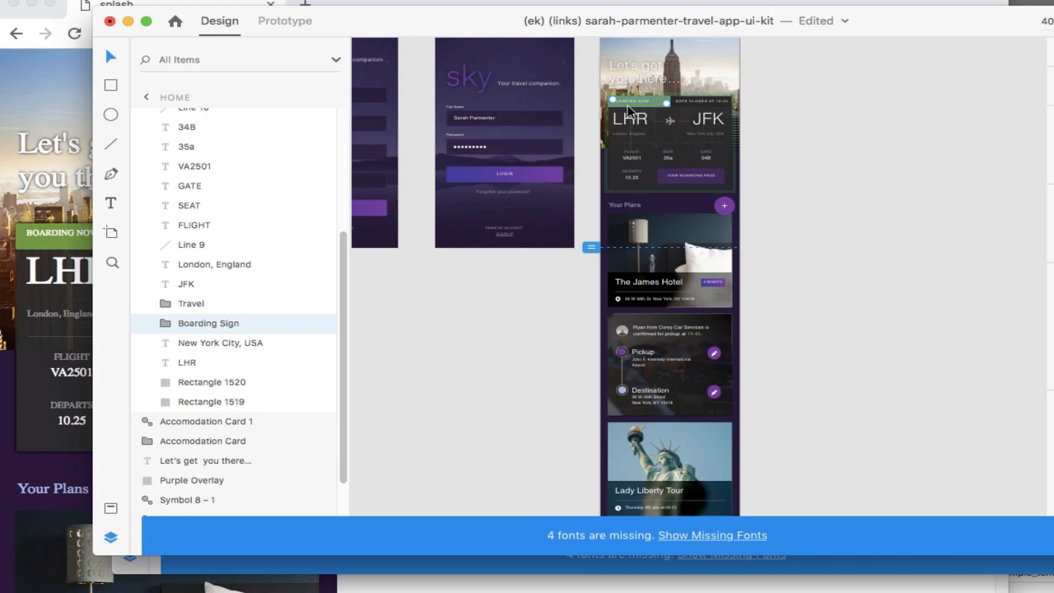
{"action": "scroll", "coordinate": [624, 117], "scroll_direction": "up", "scroll_amount": 2}
{"action": "double_click", "coordinate": [631, 69]}
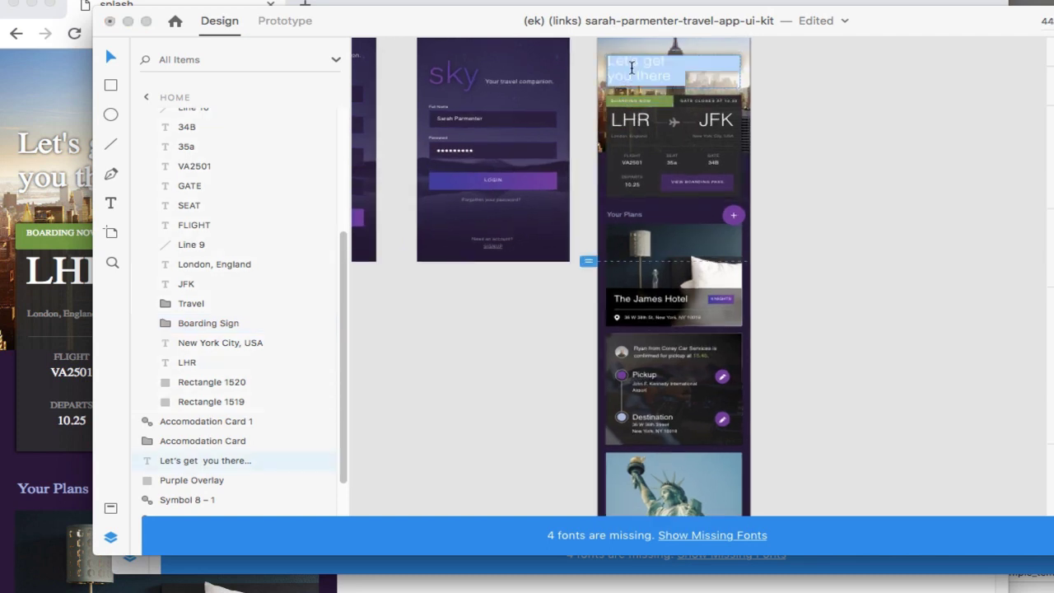
{"action": "left_click", "coordinate": [495, 346]}
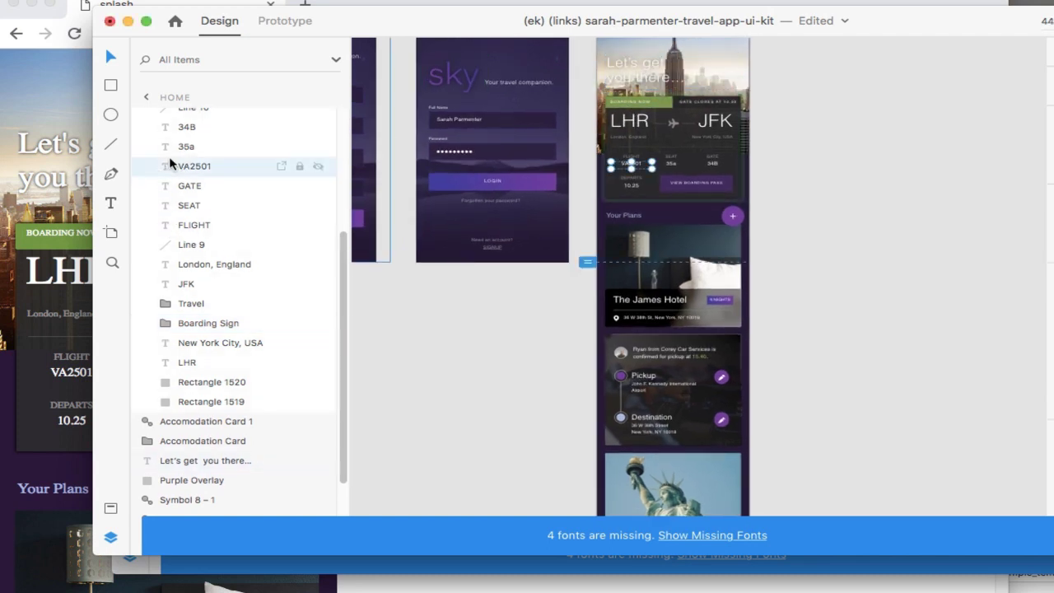
{"action": "scroll", "coordinate": [170, 163], "scroll_direction": "up", "scroll_amount": 5}
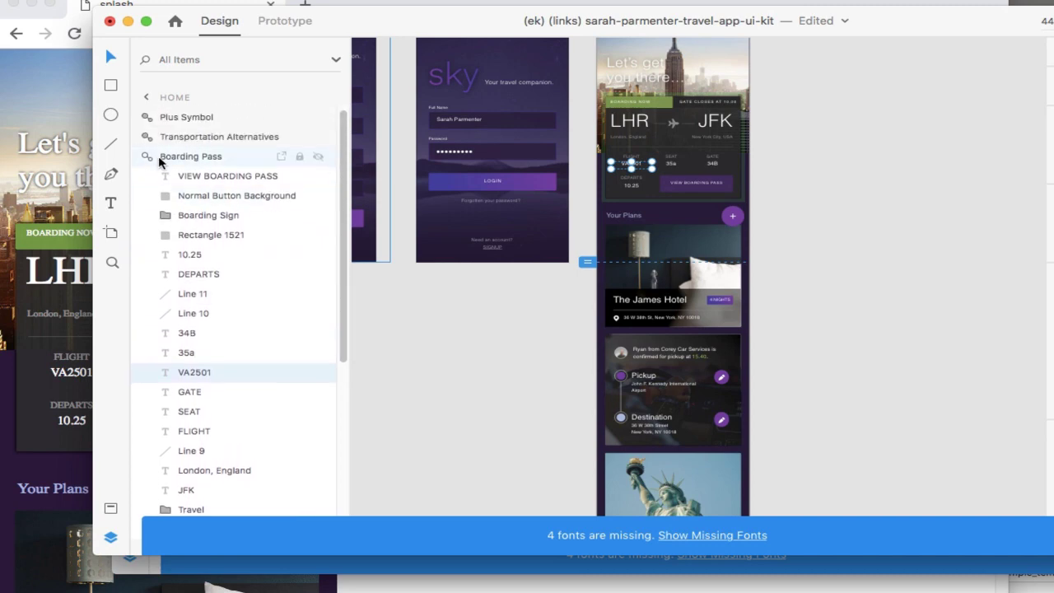
{"action": "left_click", "coordinate": [147, 157]}
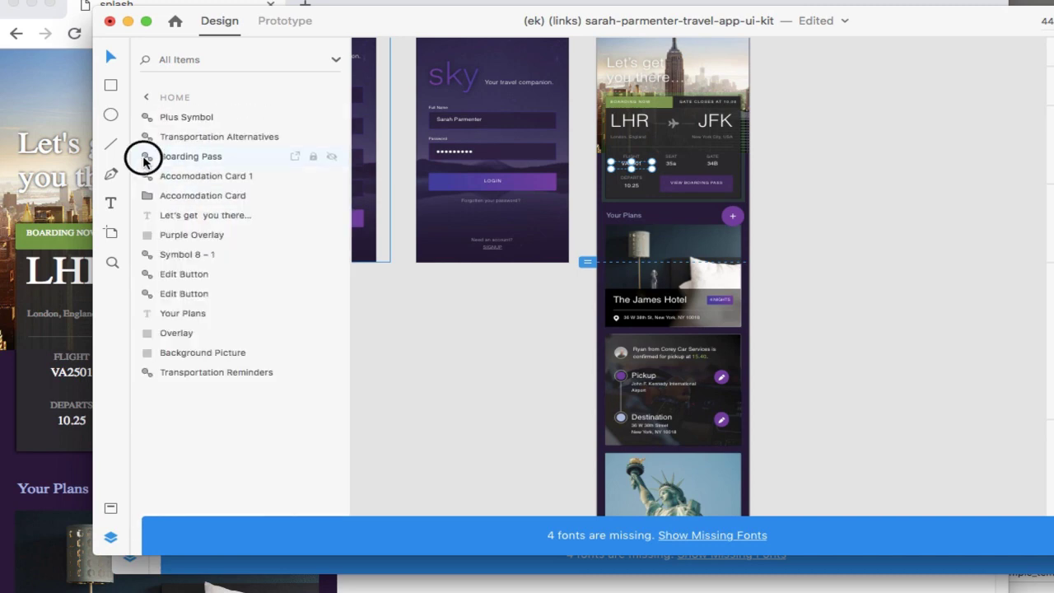
{"action": "left_click", "coordinate": [633, 91]}
{"action": "scroll", "coordinate": [658, 59], "scroll_direction": "up", "scroll_amount": 5}
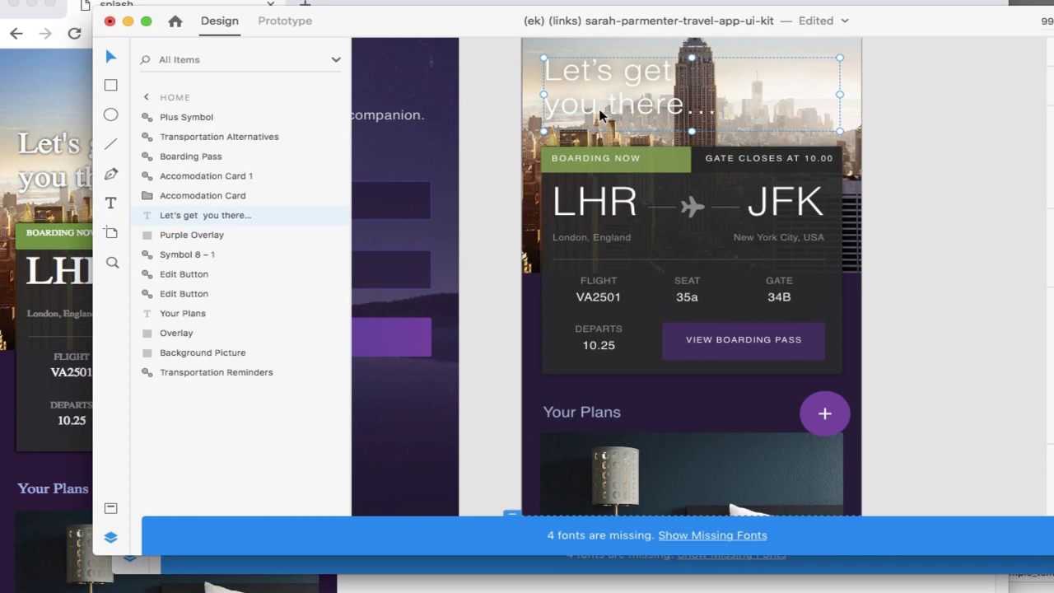
{"action": "scroll", "coordinate": [599, 115], "scroll_direction": "up", "scroll_amount": 3}
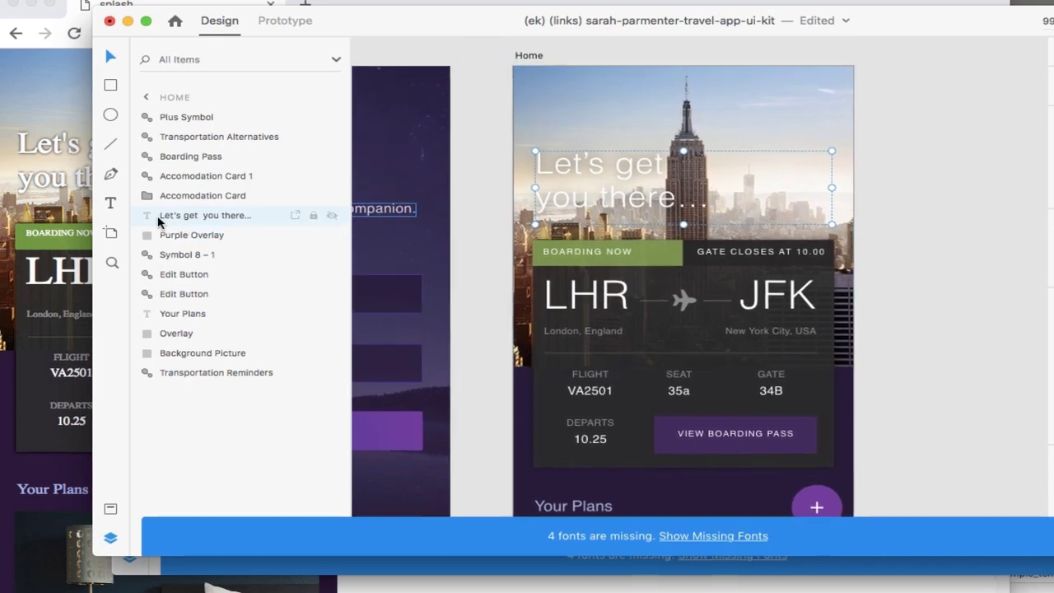
Prefix the 'Let's get you there...' layer name with ${link:#accomodation_card}, then deselect it
{"action": "double_click", "coordinate": [189, 215]}
{"action": "key", "text": "Left"}
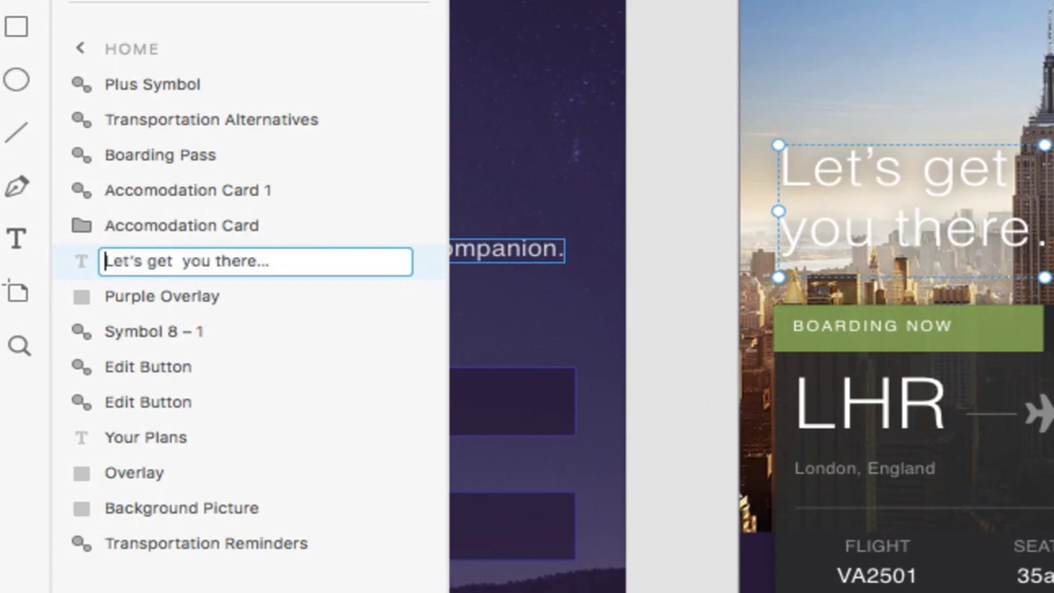
{"action": "type", "text": "${}"}
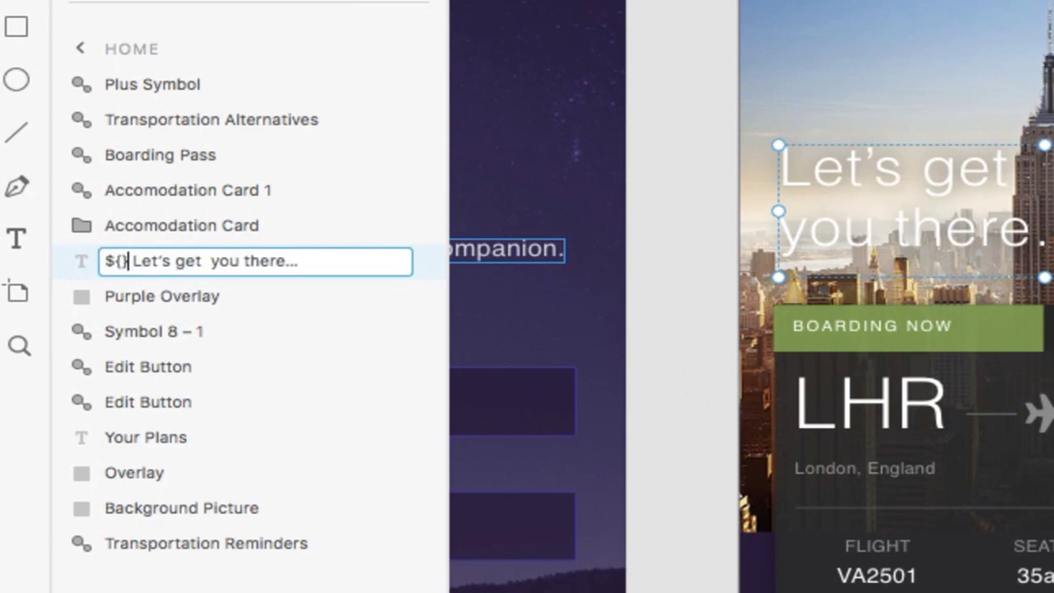
{"action": "key", "text": "Left"}
{"action": "type", "text": "link"}
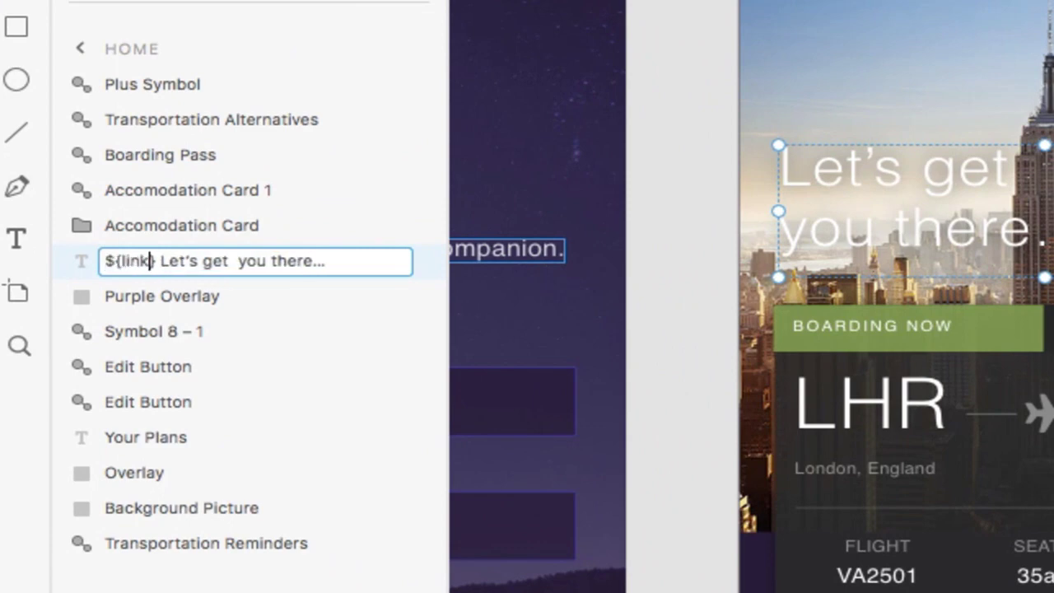
{"action": "type", "text": ":#"}
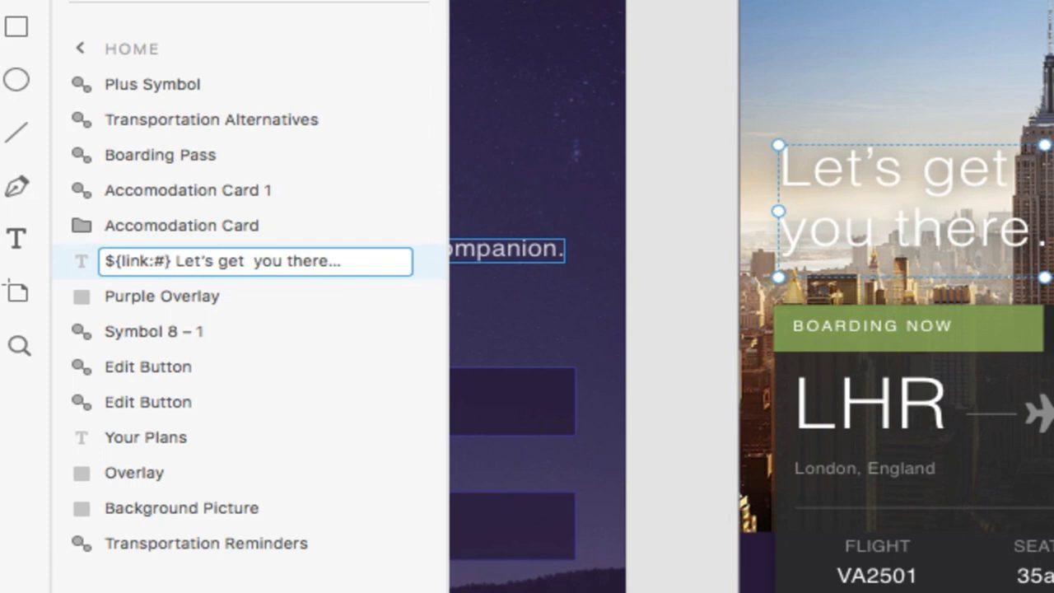
{"action": "type", "text": "accomo"}
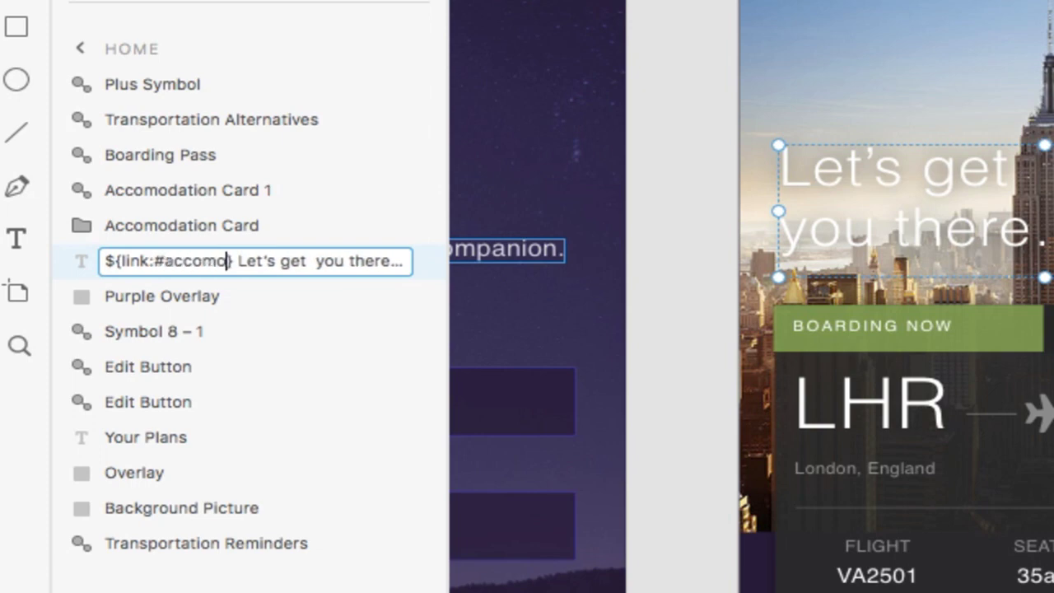
{"action": "type", "text": "dation_ca"}
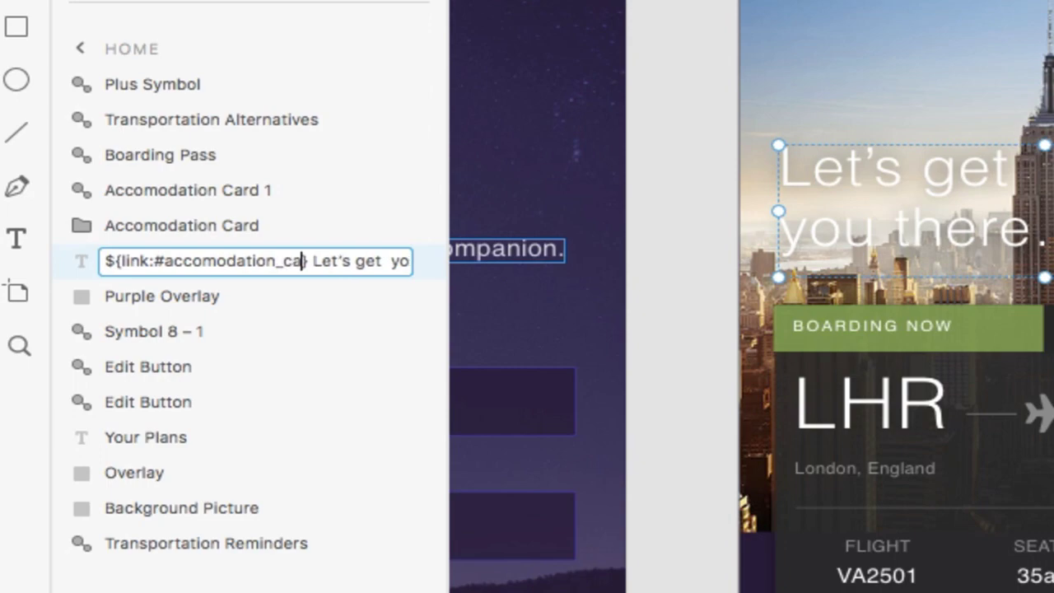
{"action": "type", "text": "rd"}
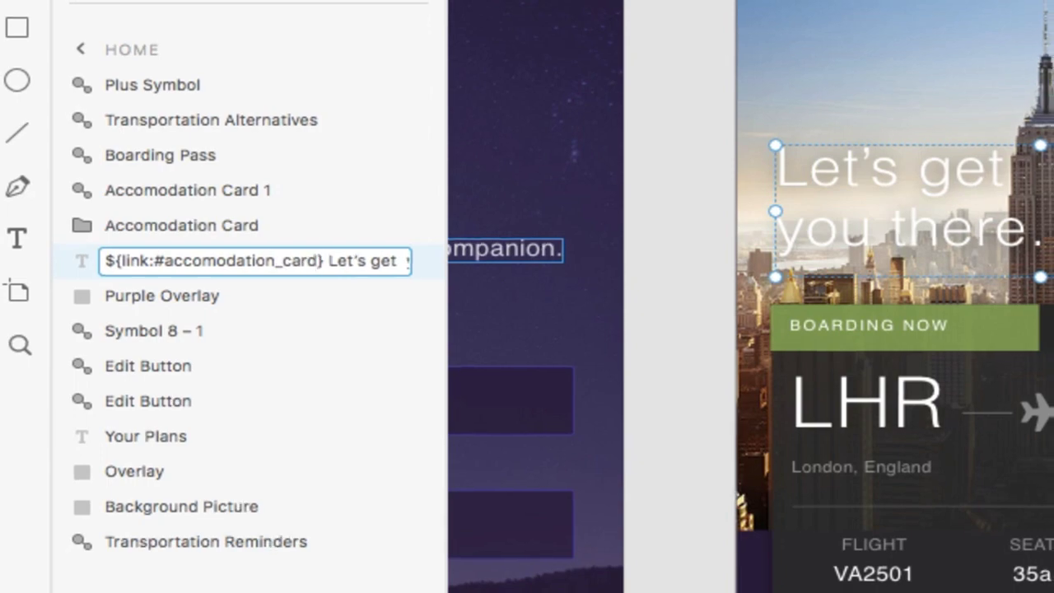
{"action": "key", "text": "Return"}
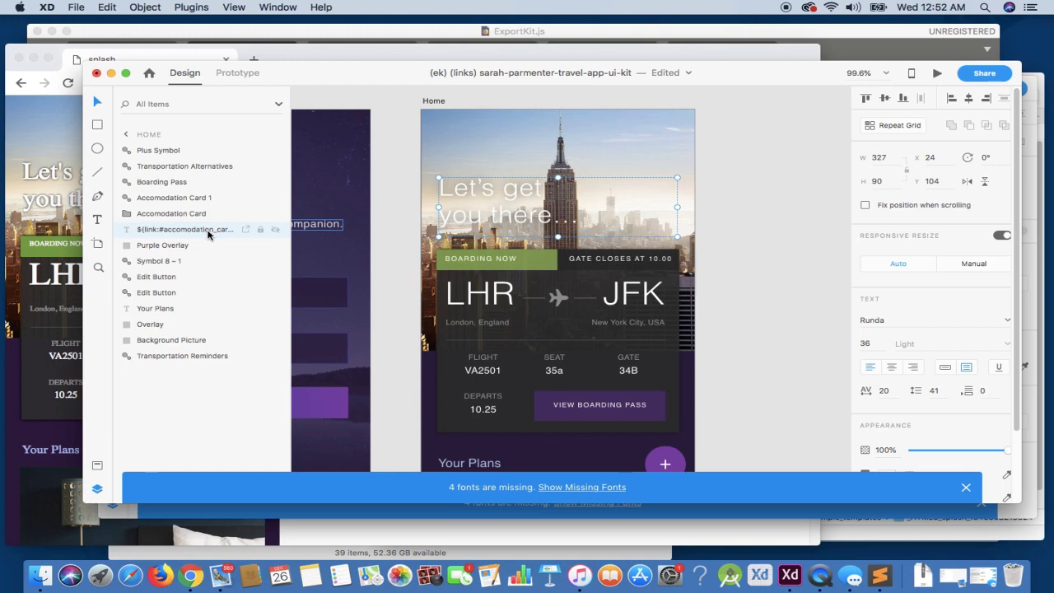
{"action": "double_click", "coordinate": [209, 230]}
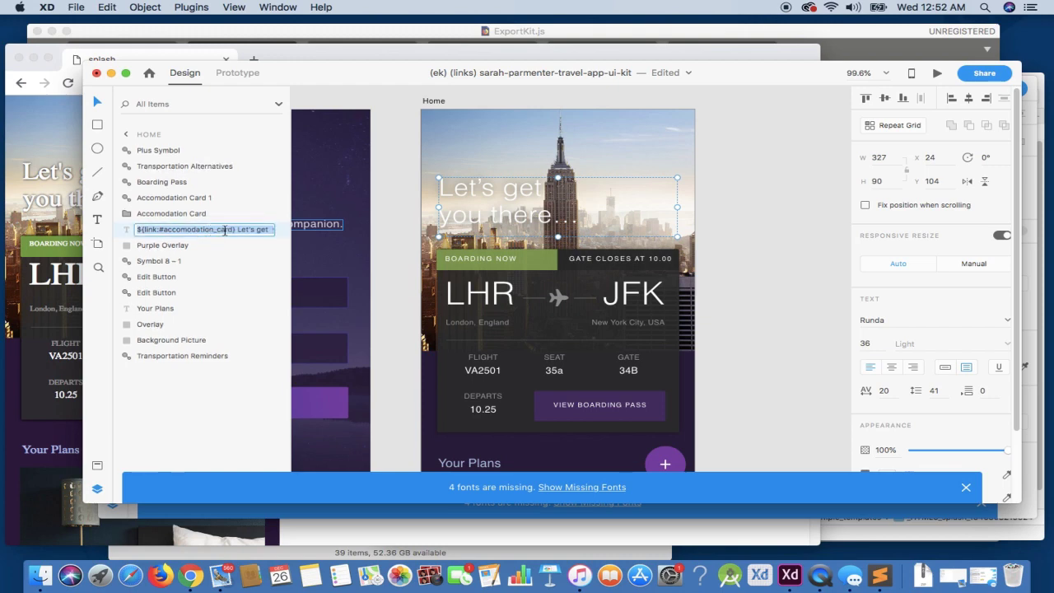
{"action": "left_click", "coordinate": [778, 230]}
Inspect the Lady Liberty card in Chrome to verify its div id is accomodation_card, then return to XD
{"action": "left_click", "coordinate": [69, 412]}
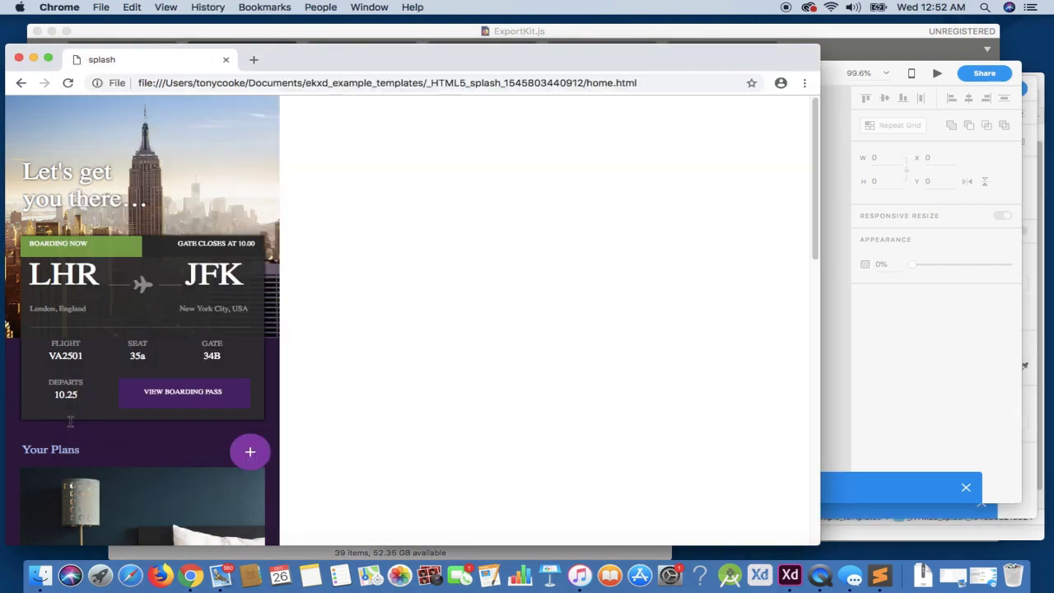
{"action": "scroll", "coordinate": [144, 261], "scroll_direction": "down", "scroll_amount": 10}
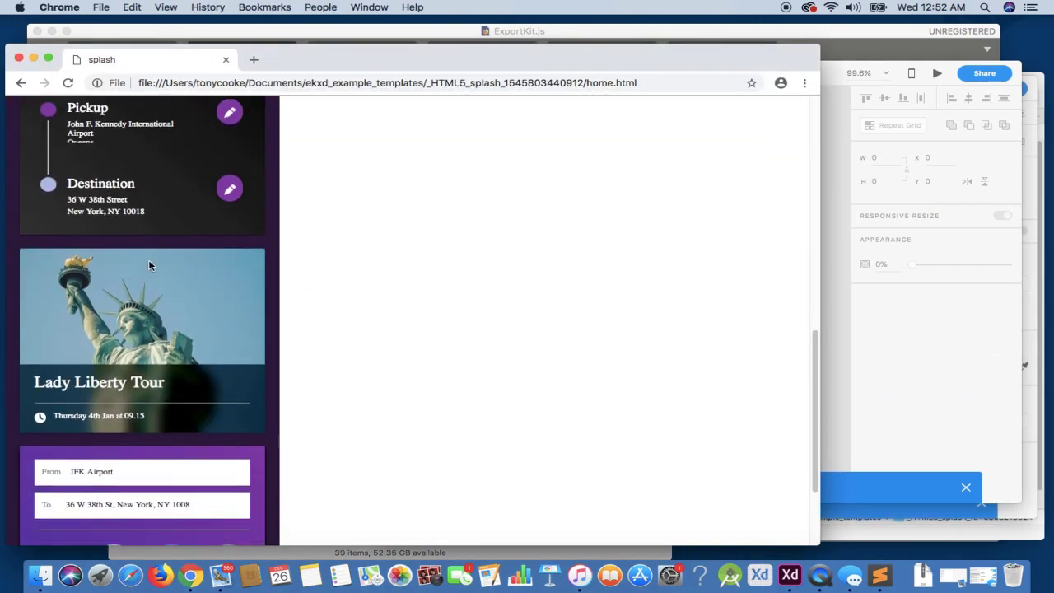
{"action": "right_click", "coordinate": [149, 264]}
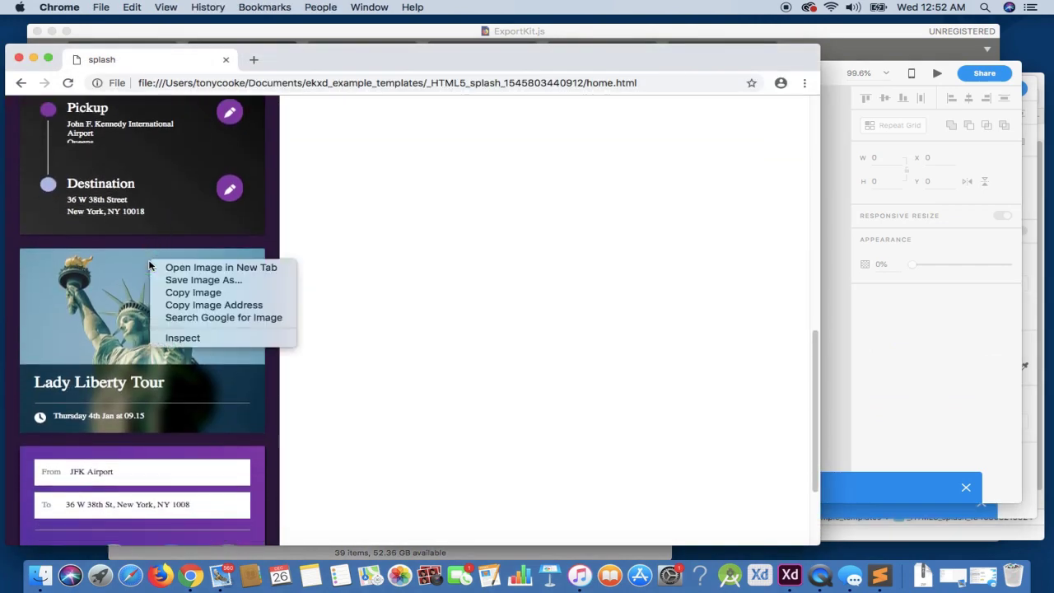
{"action": "left_click", "coordinate": [175, 337]}
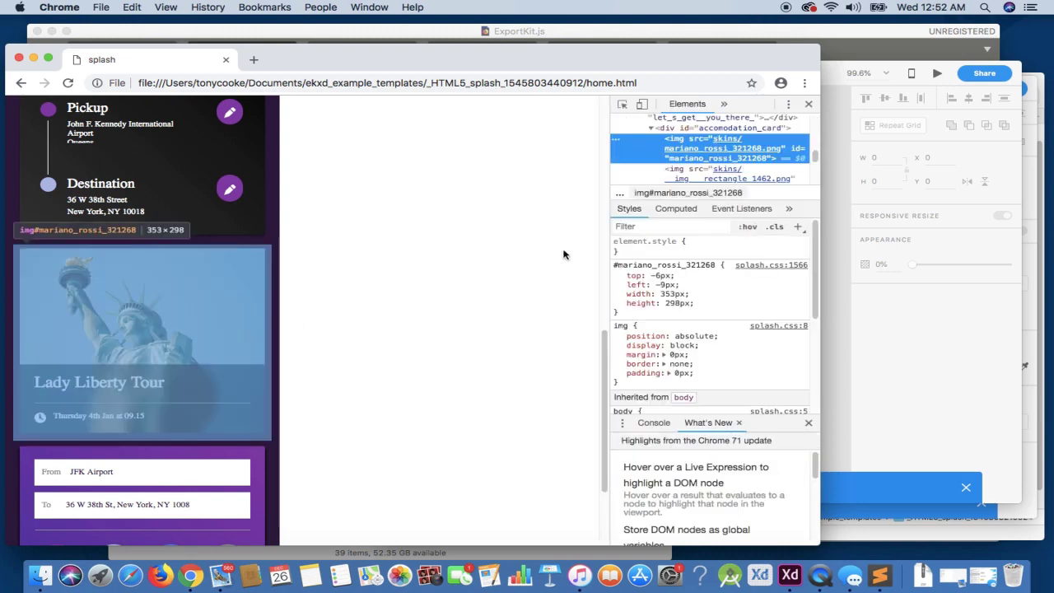
{"action": "double_click", "coordinate": [762, 129]}
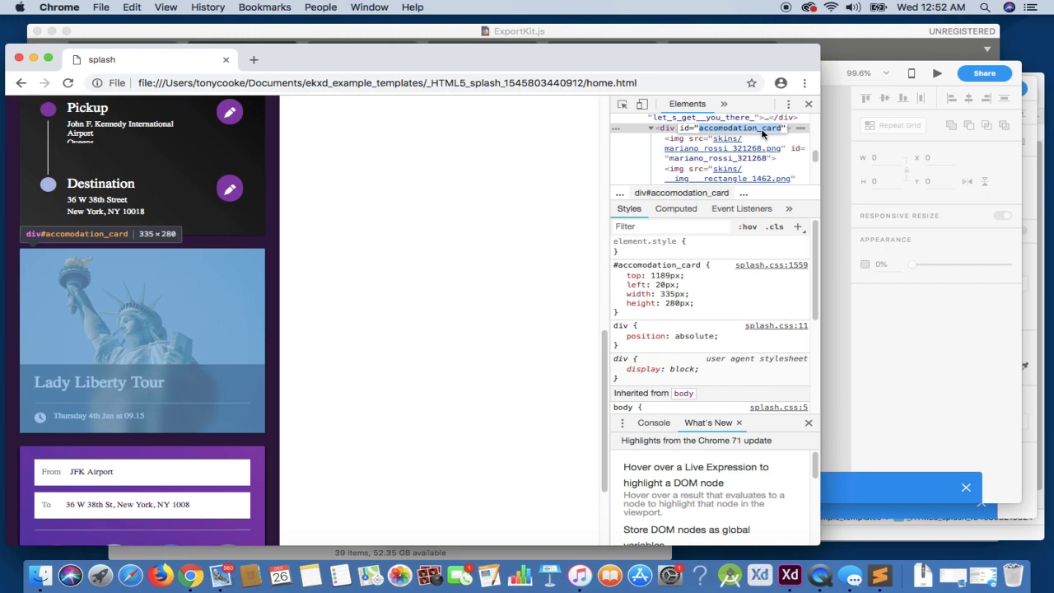
{"action": "key", "text": "Escape"}
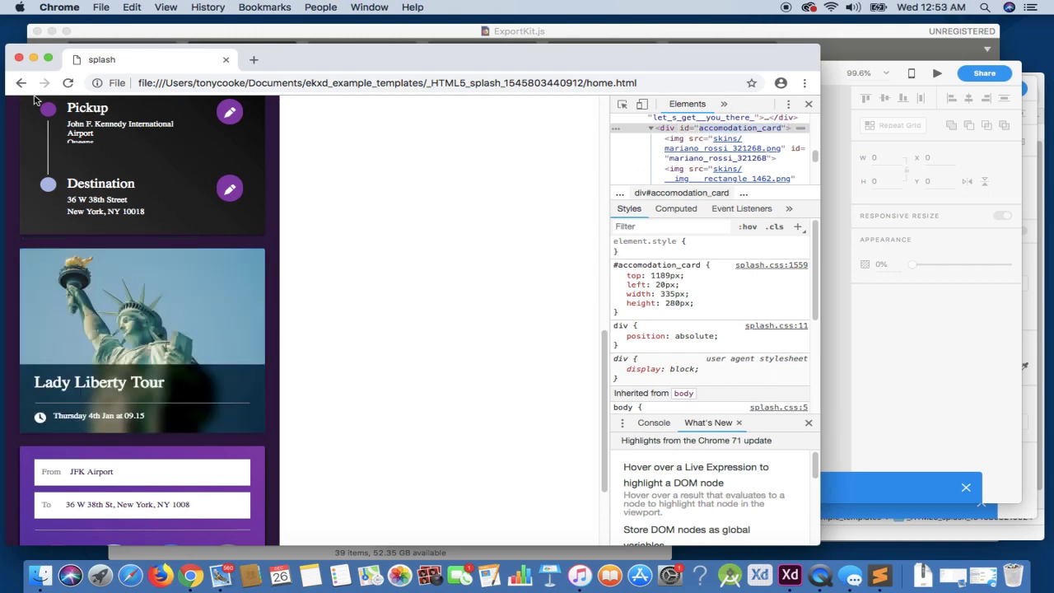
{"action": "left_click", "coordinate": [808, 104]}
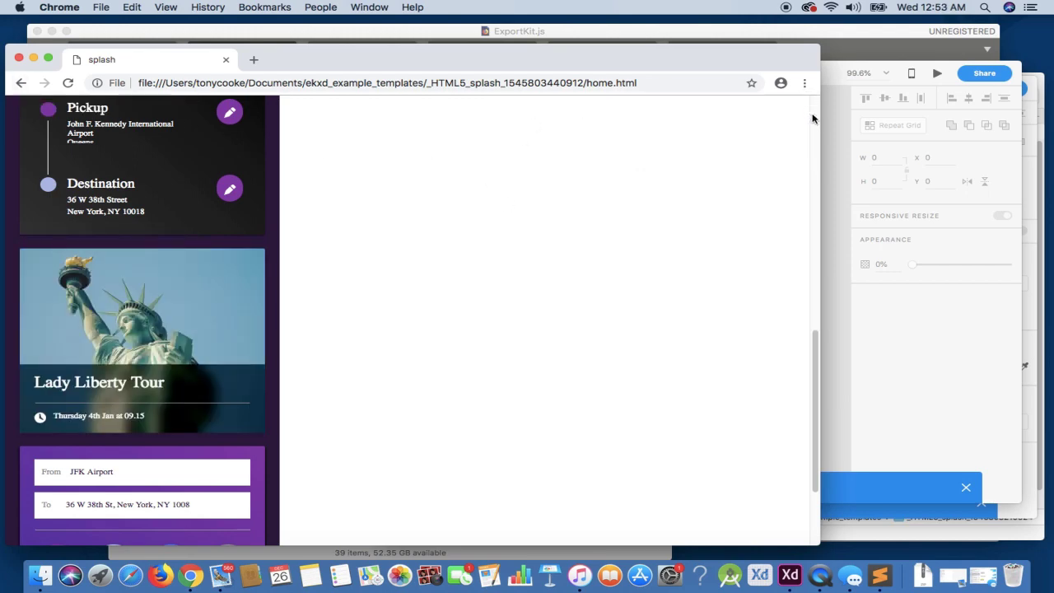
{"action": "left_click", "coordinate": [909, 418]}
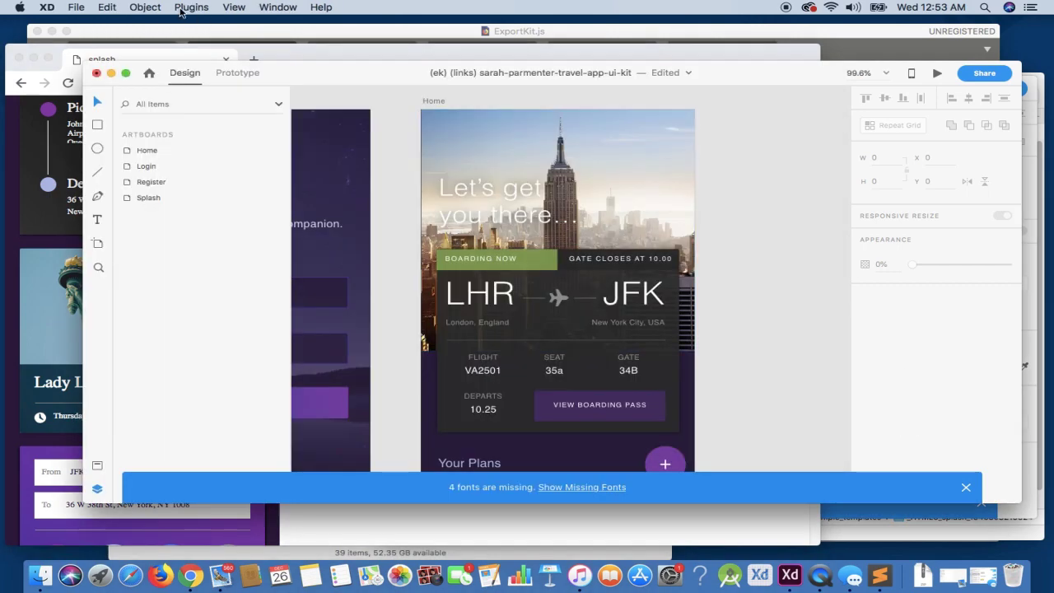
Export the design as HTML5 via Export Now into the ekxd_example_templates folder
{"action": "left_click", "coordinate": [180, 11]}
{"action": "mouse_move", "coordinate": [238, 22]}
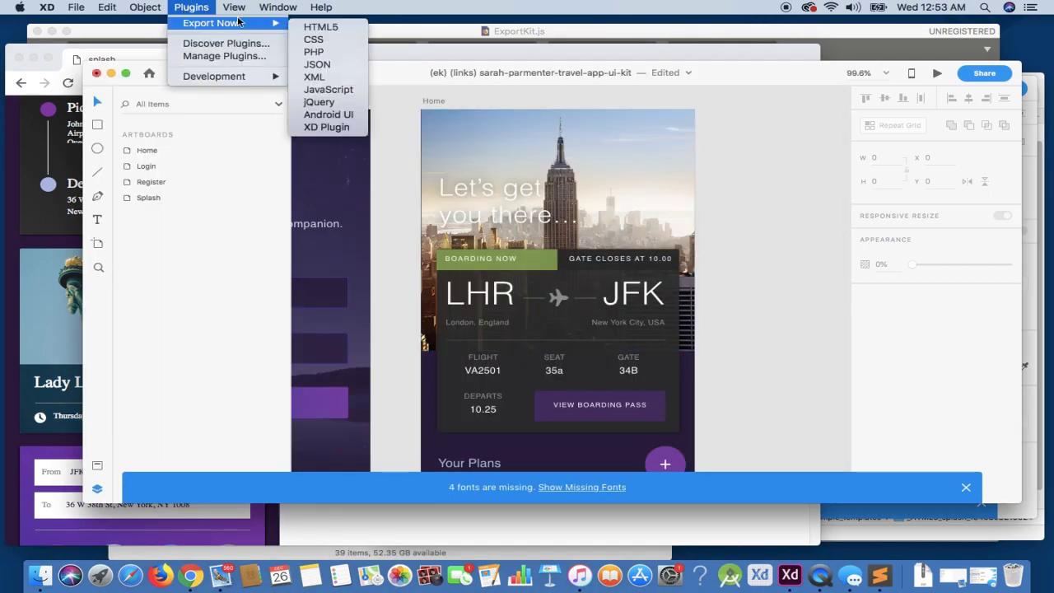
{"action": "left_click", "coordinate": [320, 27]}
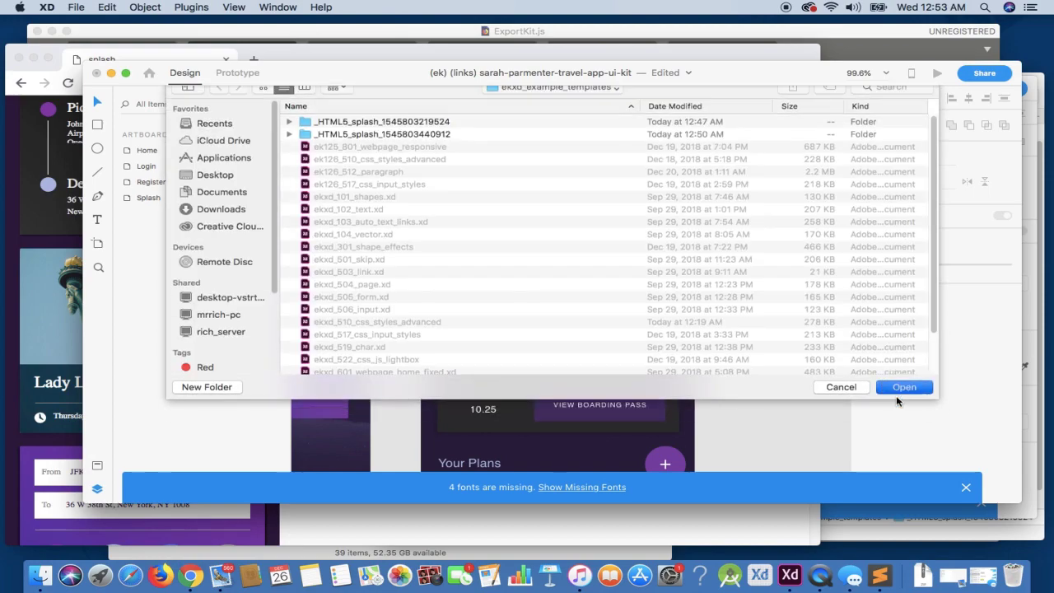
{"action": "left_click", "coordinate": [903, 387]}
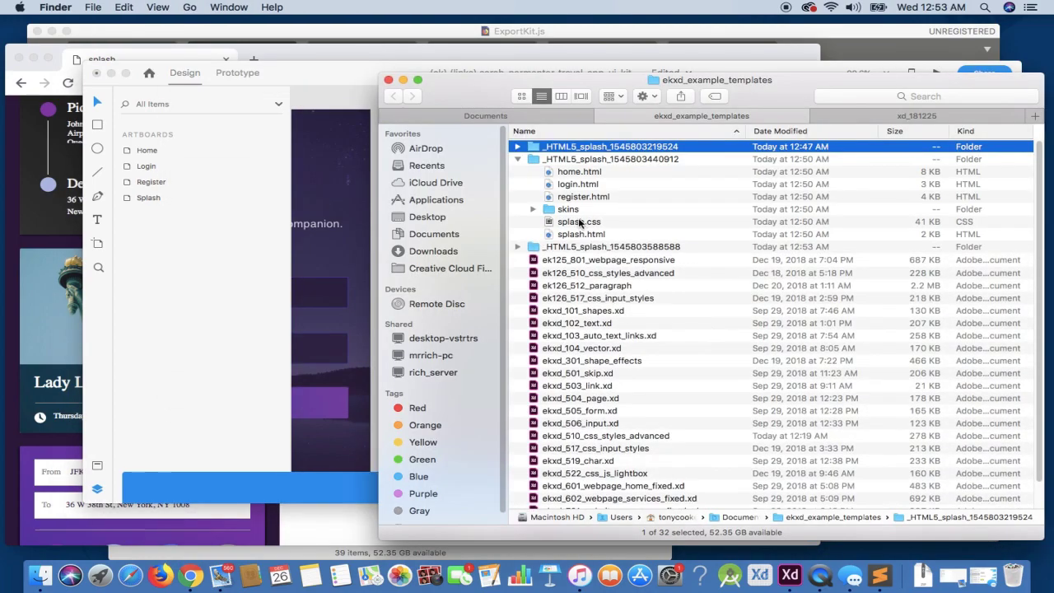
{"action": "left_click", "coordinate": [517, 158]}
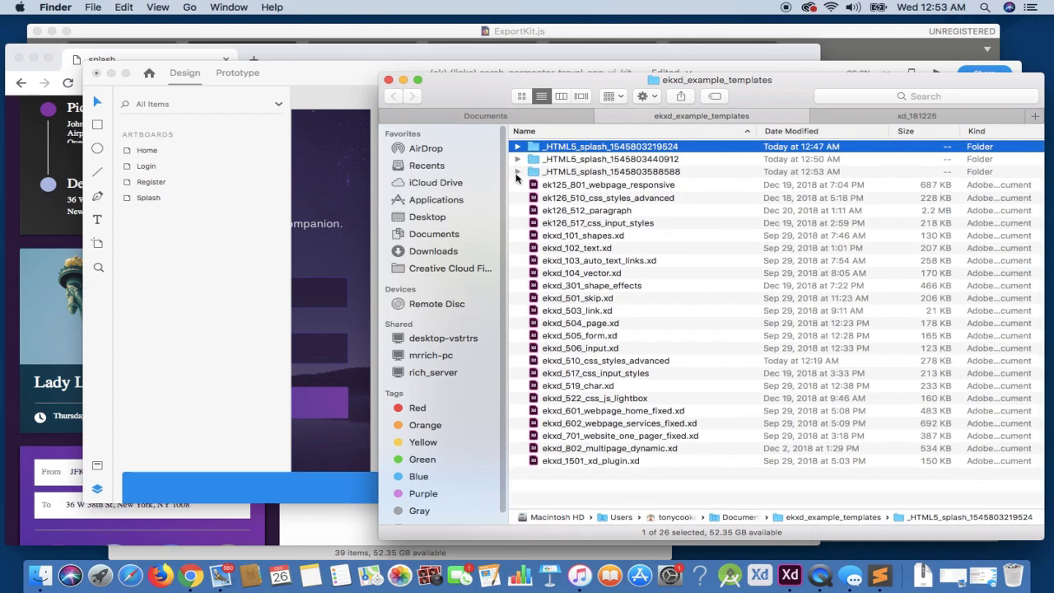
{"action": "left_click", "coordinate": [517, 172]}
{"action": "left_click_drag", "start_coordinate": [580, 183], "coordinate": [12, 252]}
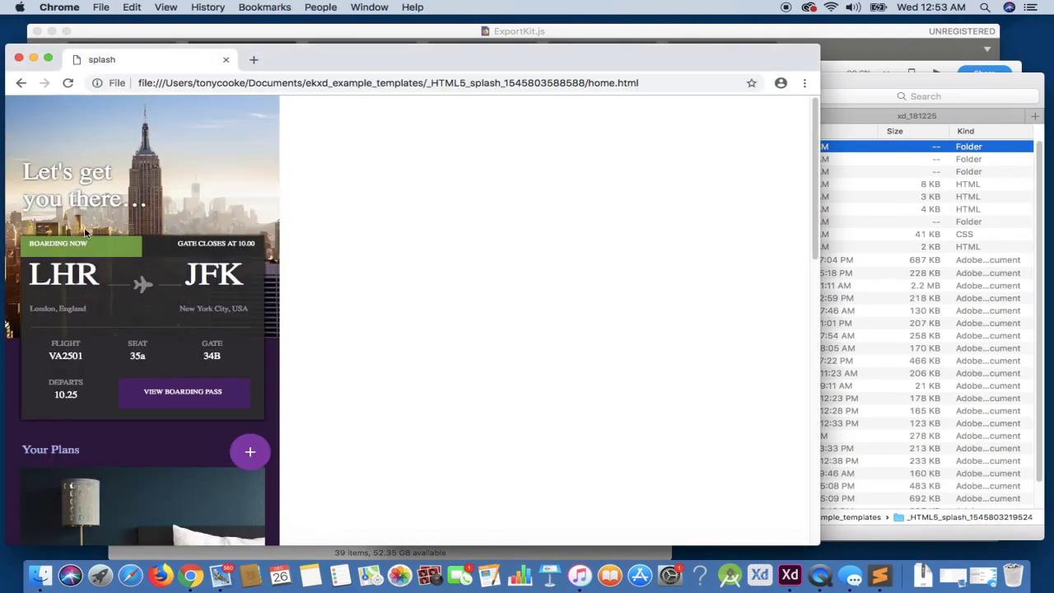
{"action": "left_click", "coordinate": [53, 193]}
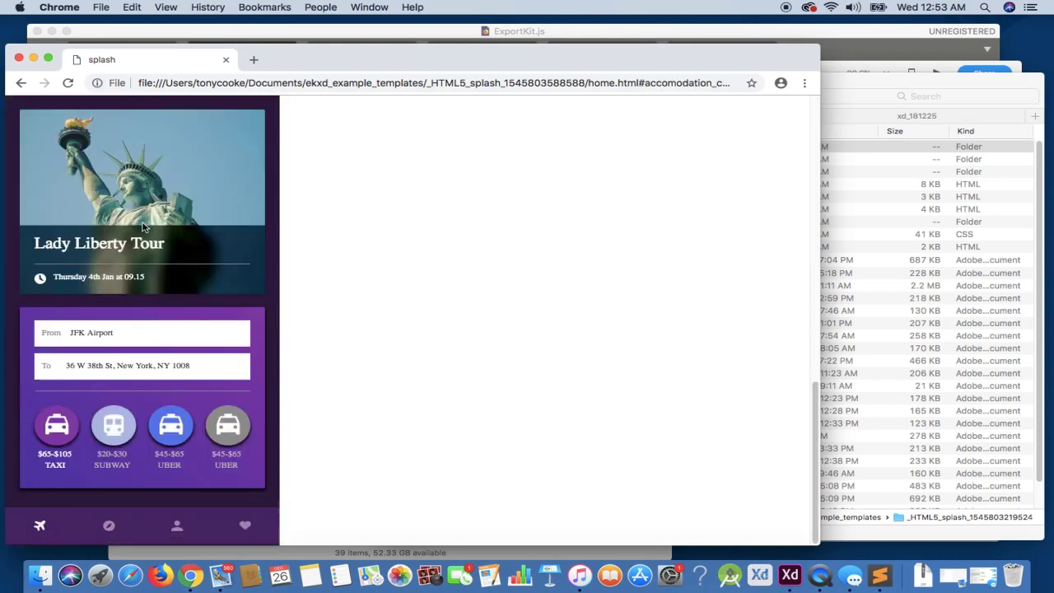
{"action": "left_click", "coordinate": [13, 84]}
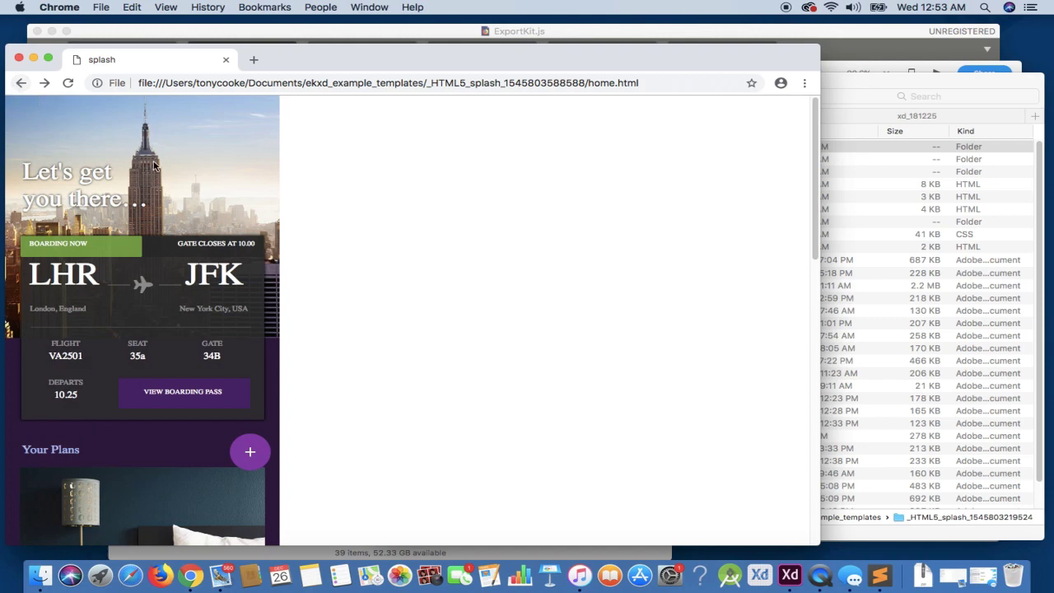